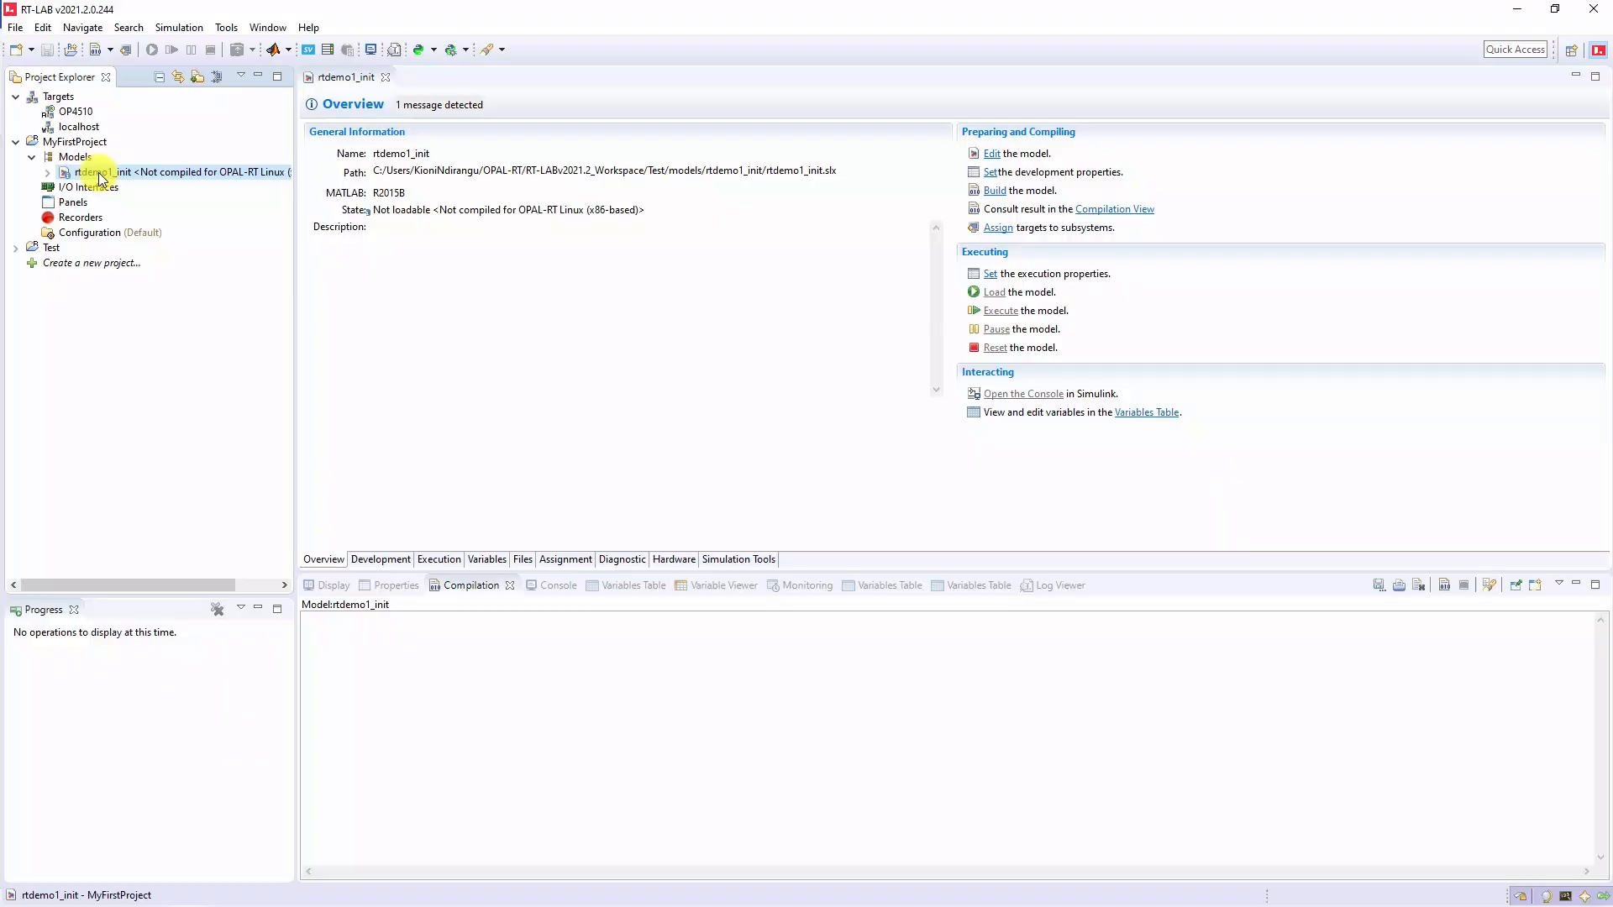
- Open the rtdemo1_init model from RT-LAB in MATLAB Simulink and run its simulation
right_click(100, 178)
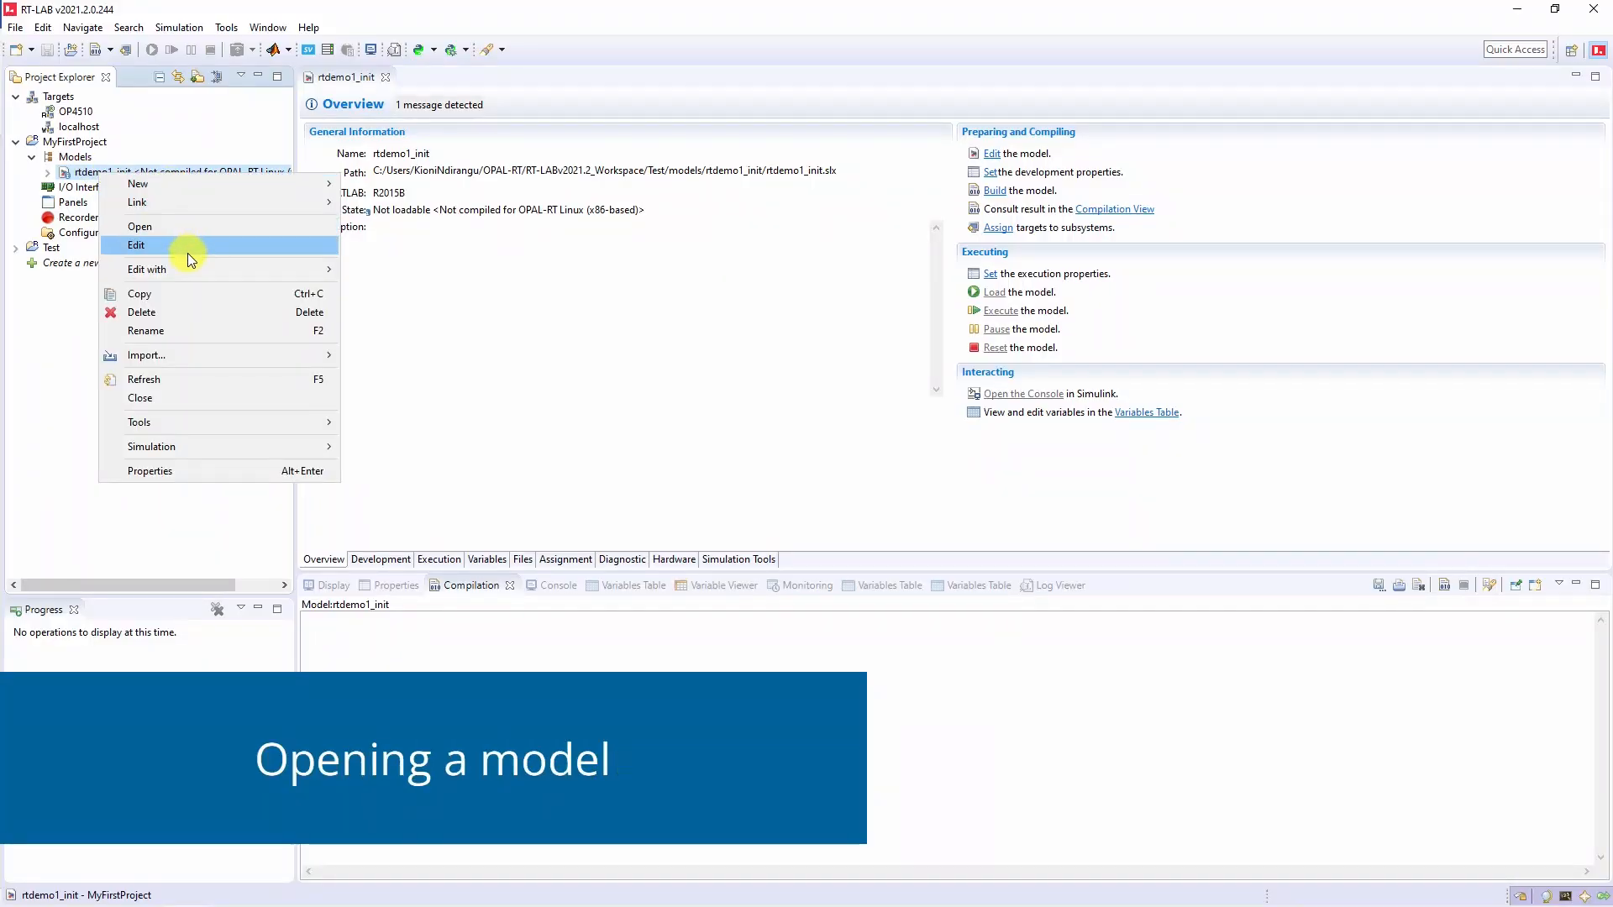
mouse_move(190, 269)
click(392, 270)
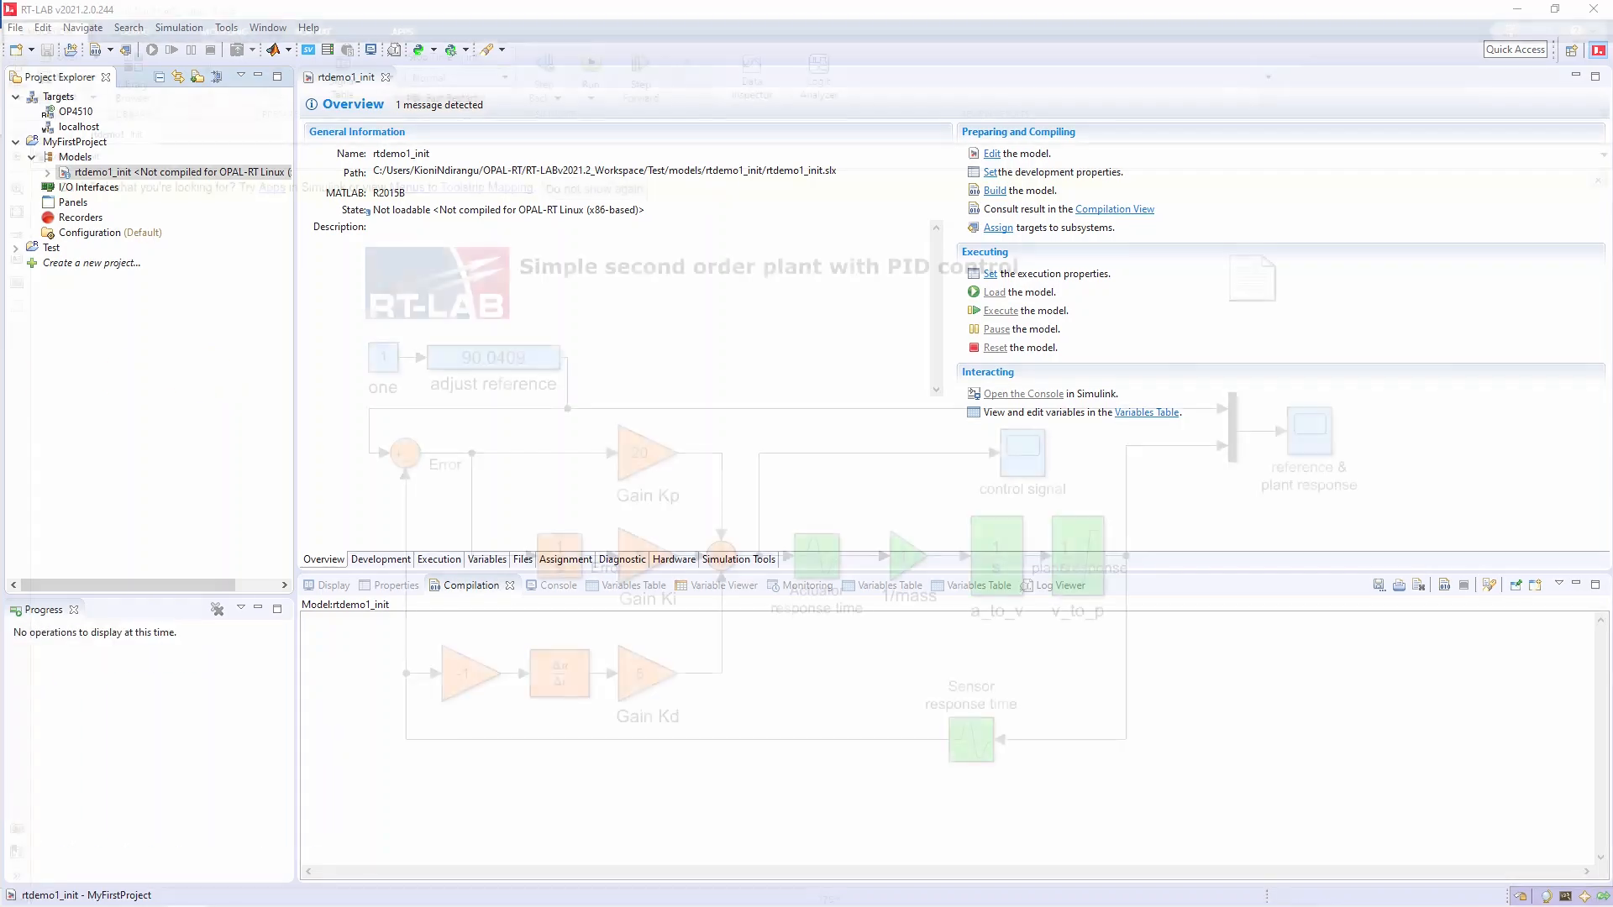
click(585, 65)
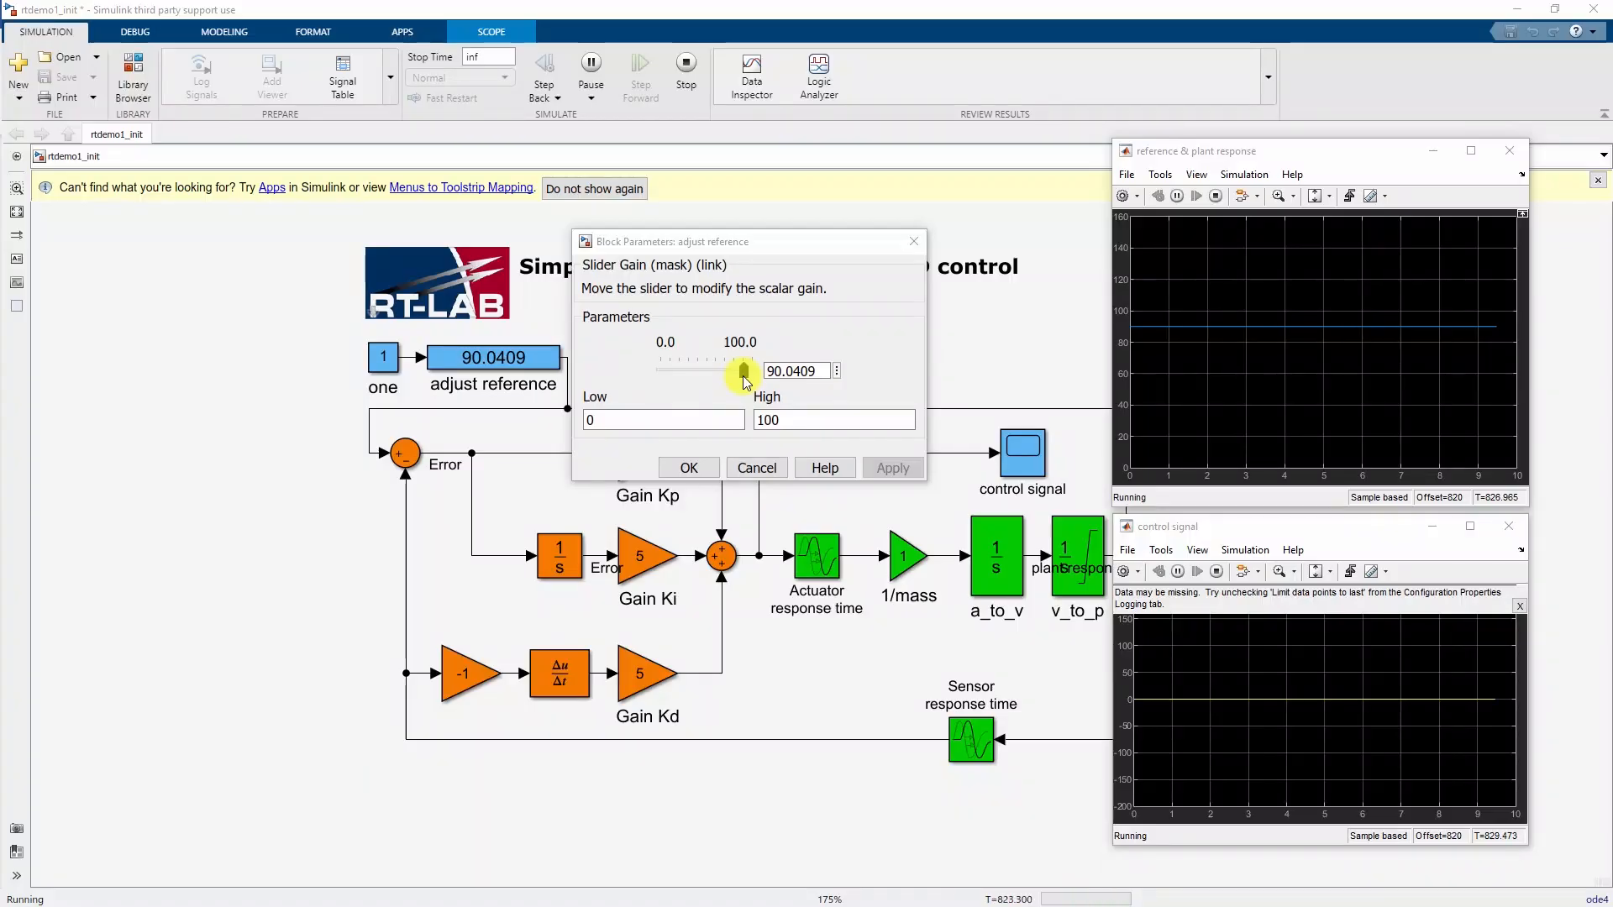
- Lower the adjust reference gain to 65 while the scopes plot
mouse_move(743, 375)
mouse_down()
mouse_move(706, 375)
mouse_move(737, 378)
mouse_move(720, 378)
mouse_up()
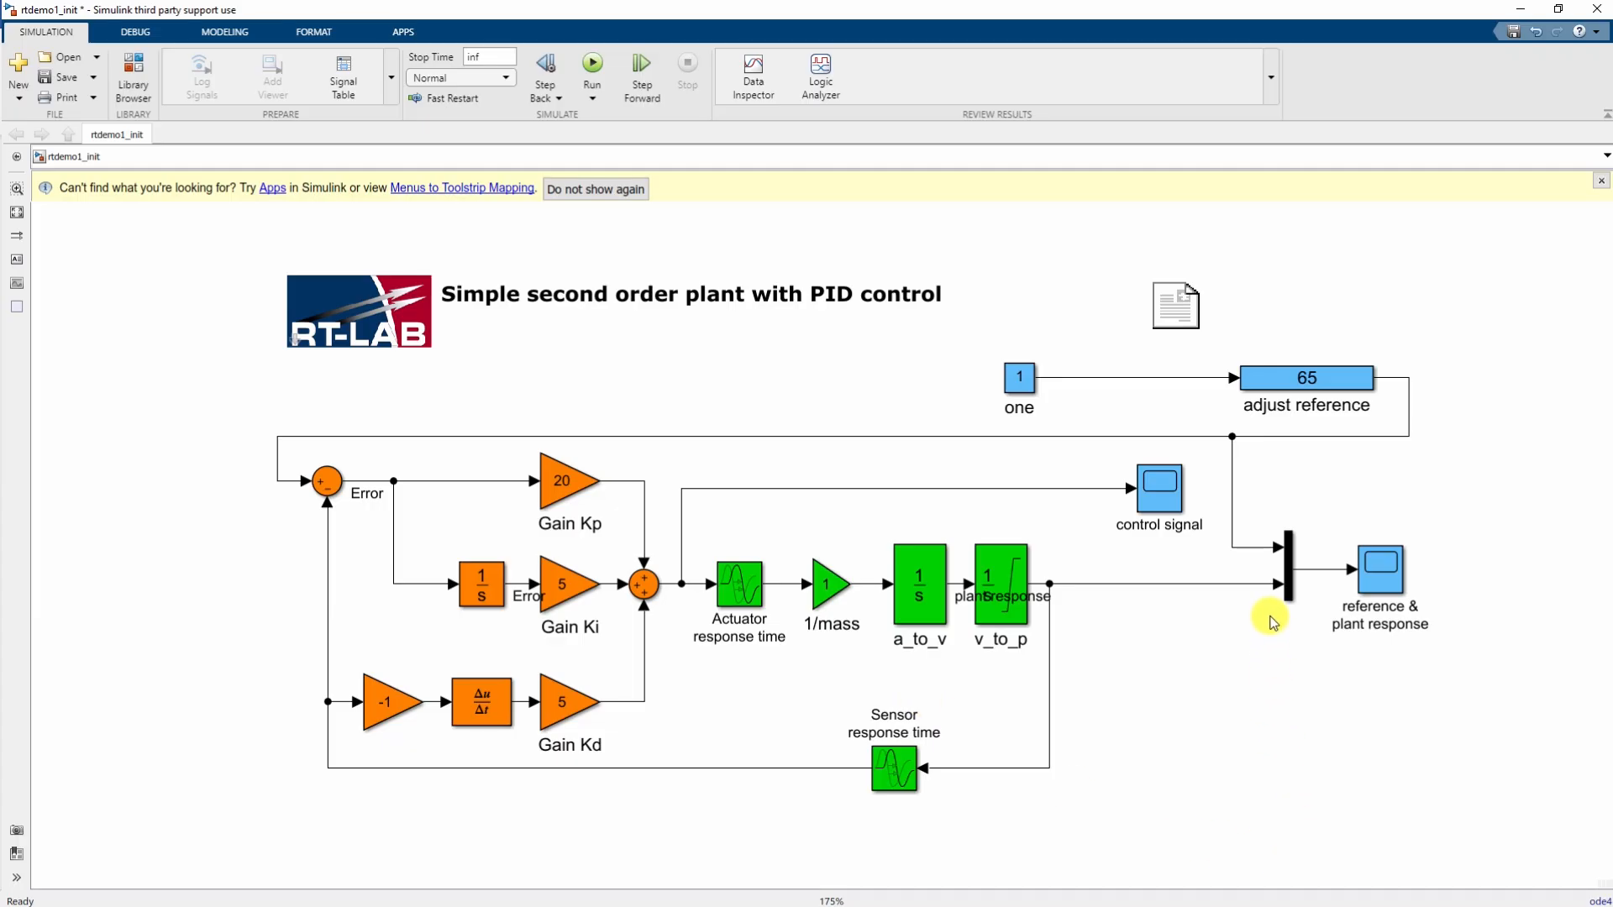
- Group the PID loop and plant into a subsystem and move it up
scroll(241, 417, down, 1)
drag(246, 418, 1089, 823)
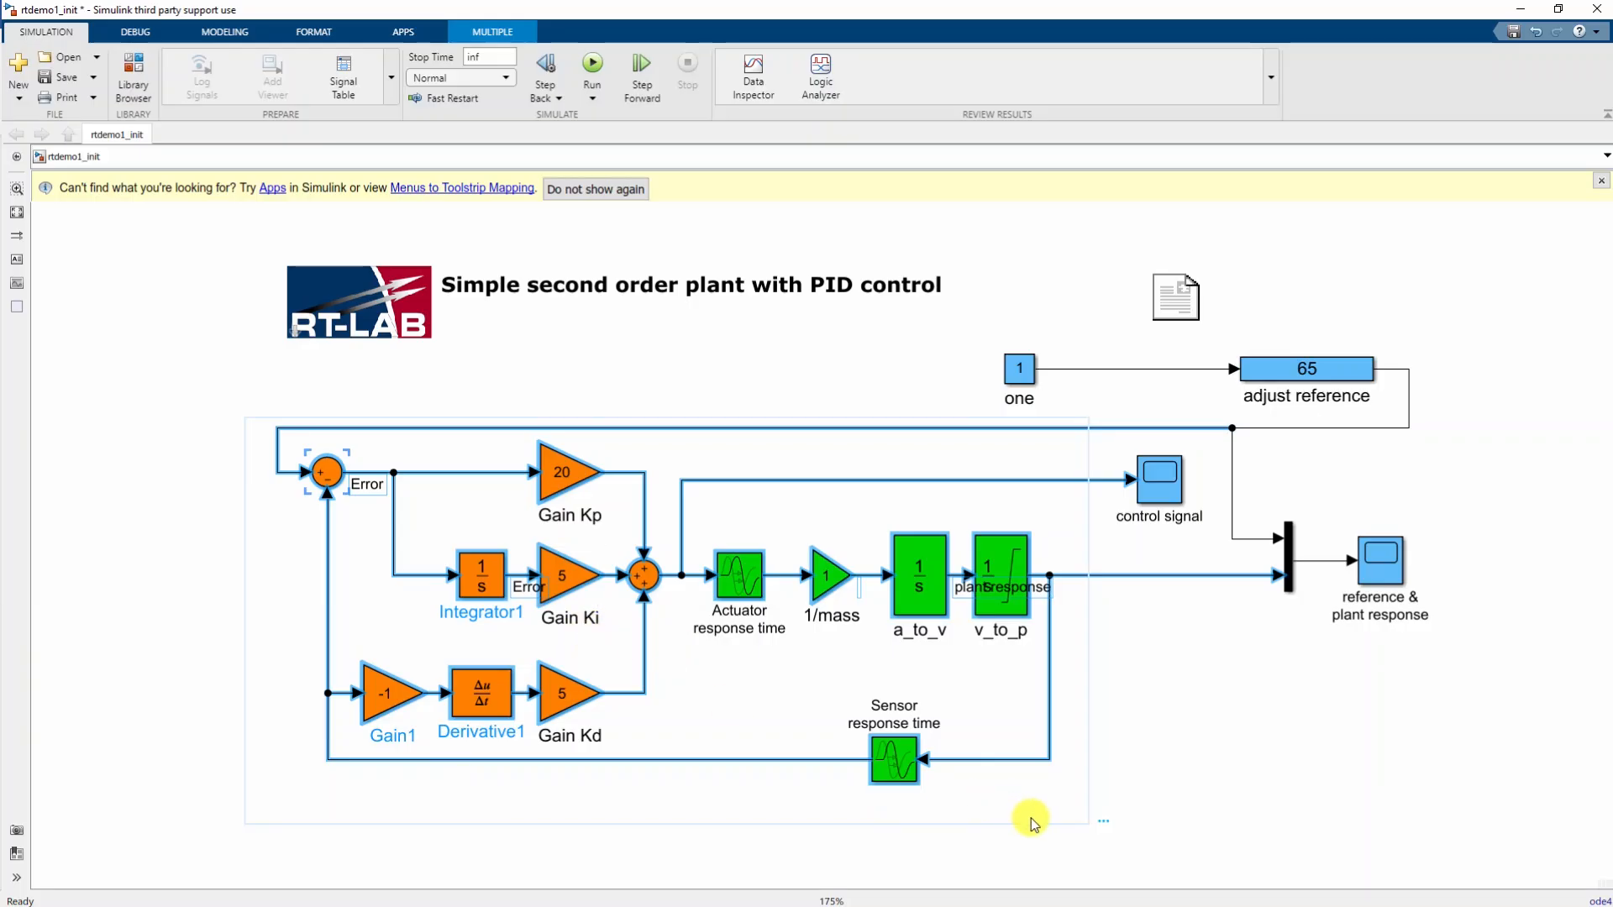
mouse_move(1105, 819)
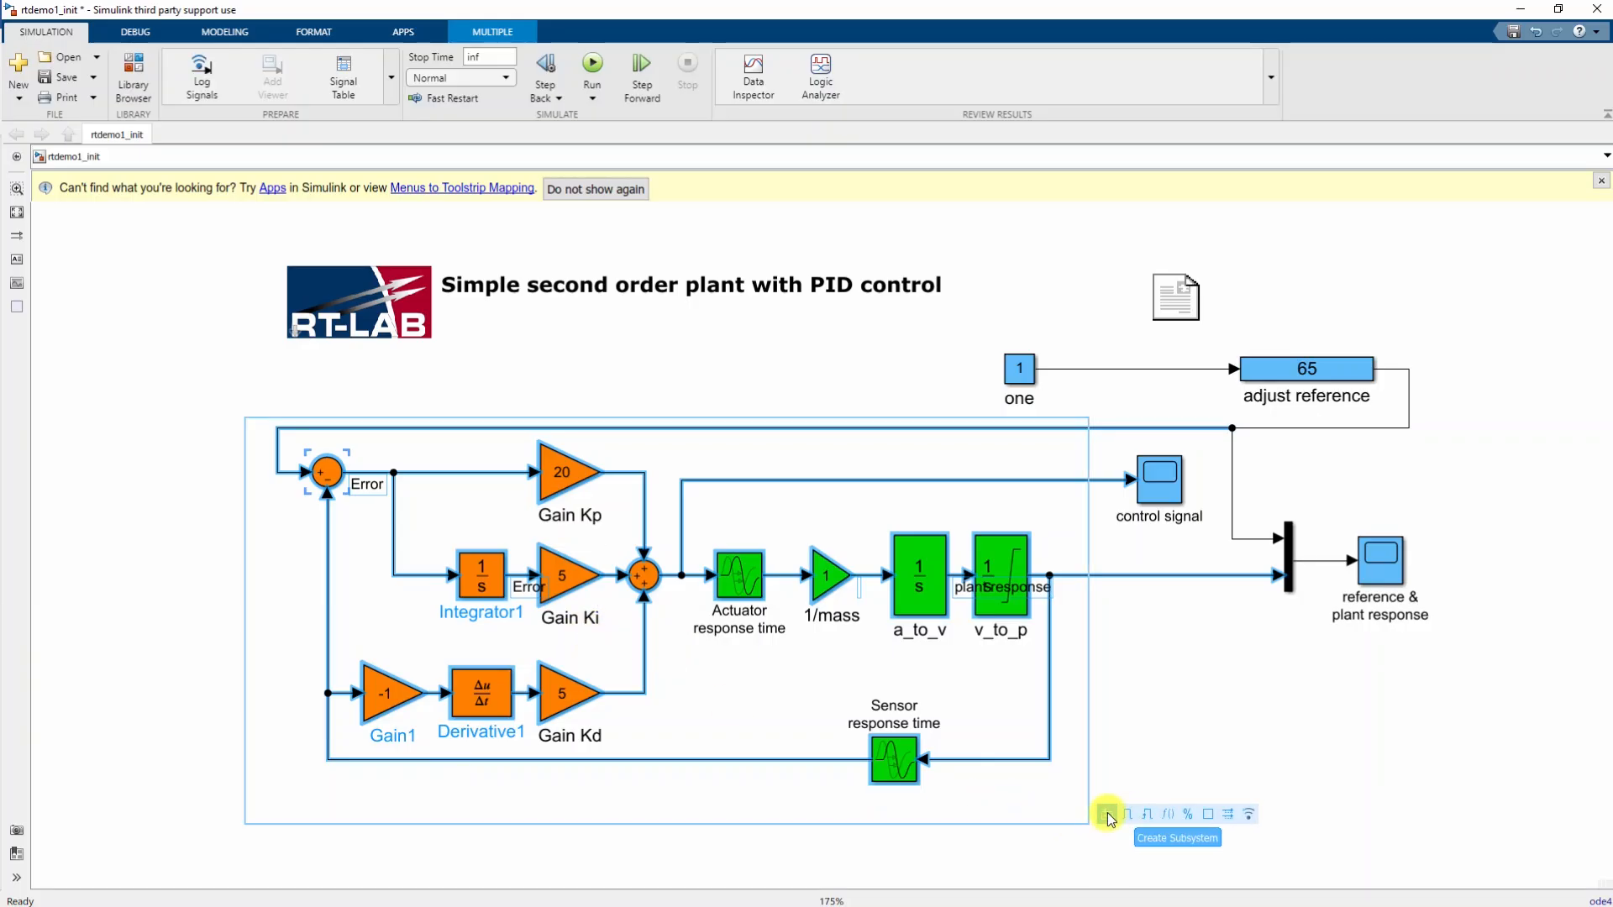
click(1107, 815)
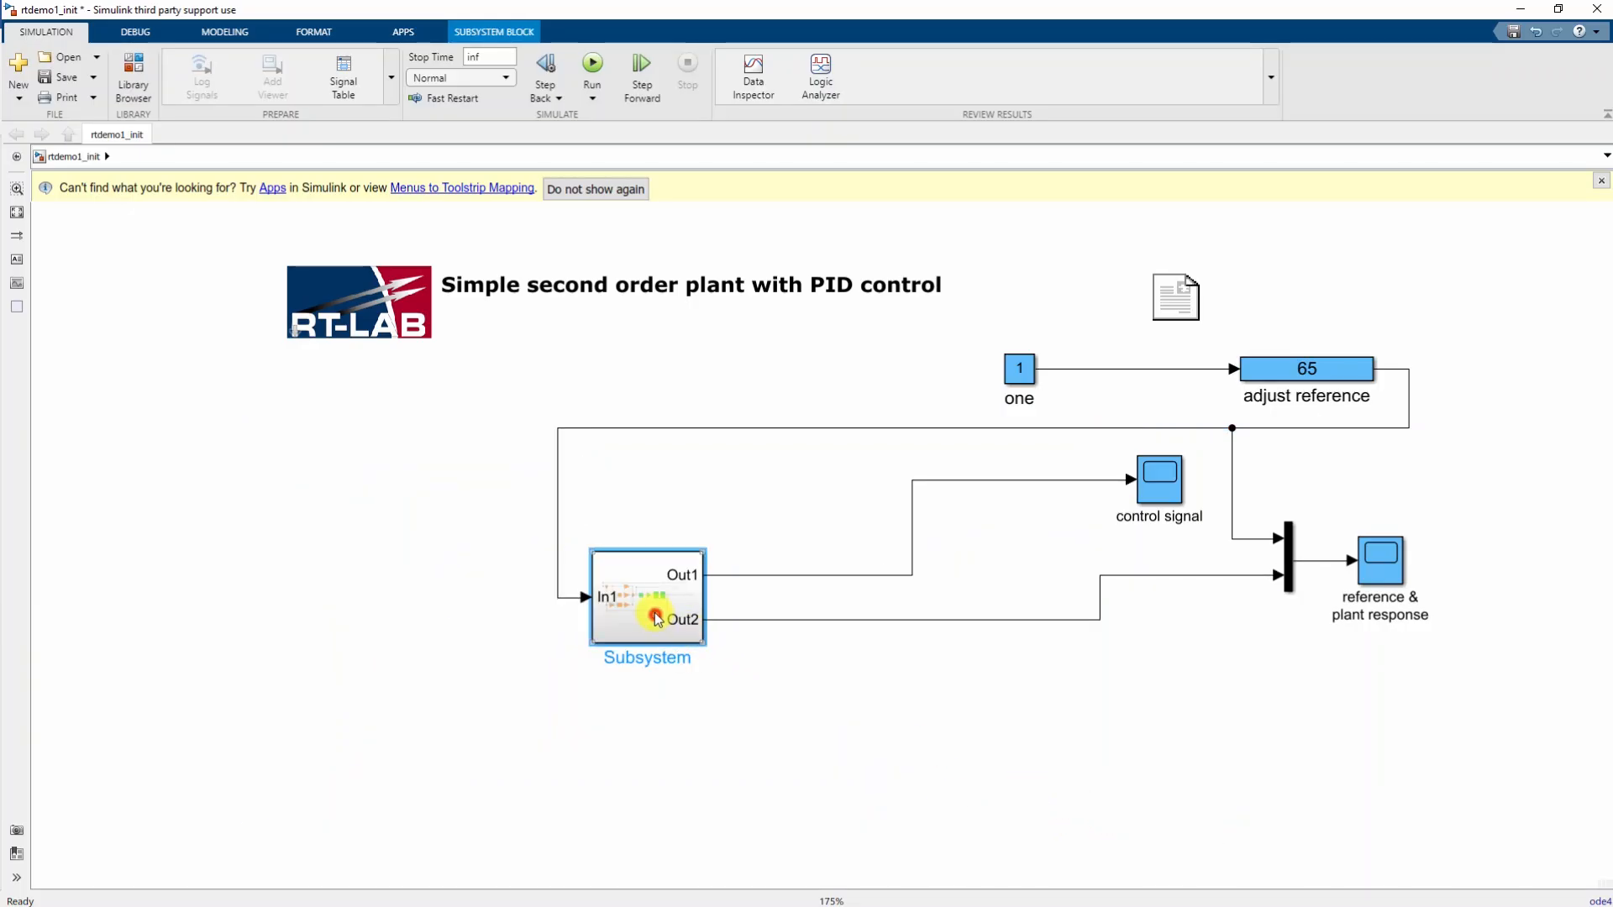
drag(657, 619, 648, 523)
- Group the reference, mux and scope blocks into a second subsystem beside the first
drag(1508, 672, 1004, 361)
mouse_move(989, 370)
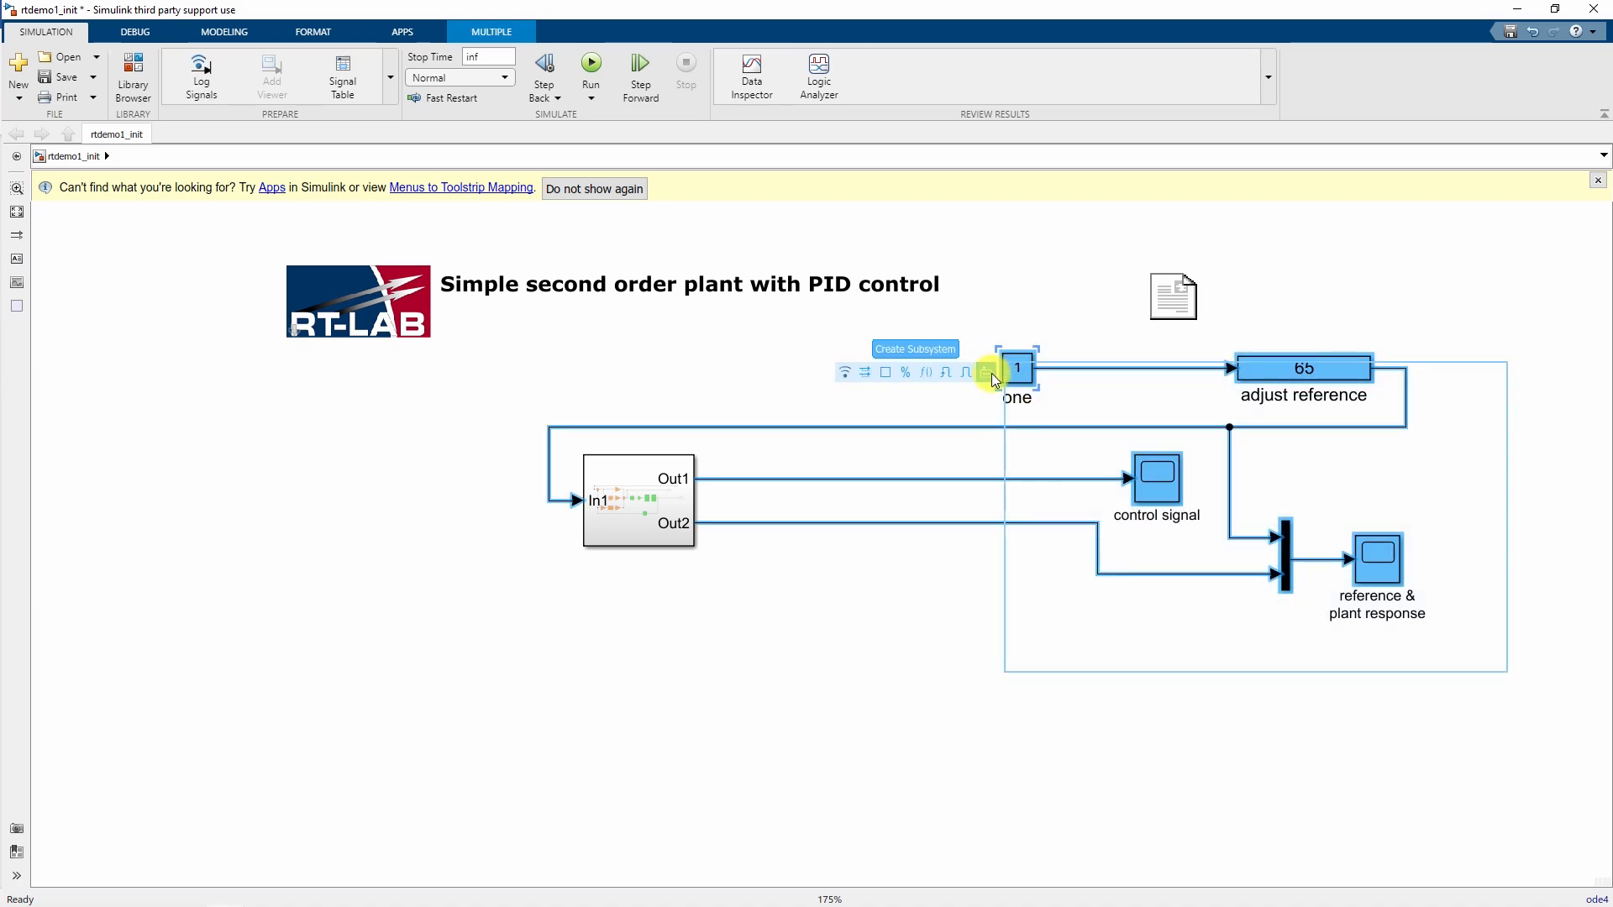
click(988, 375)
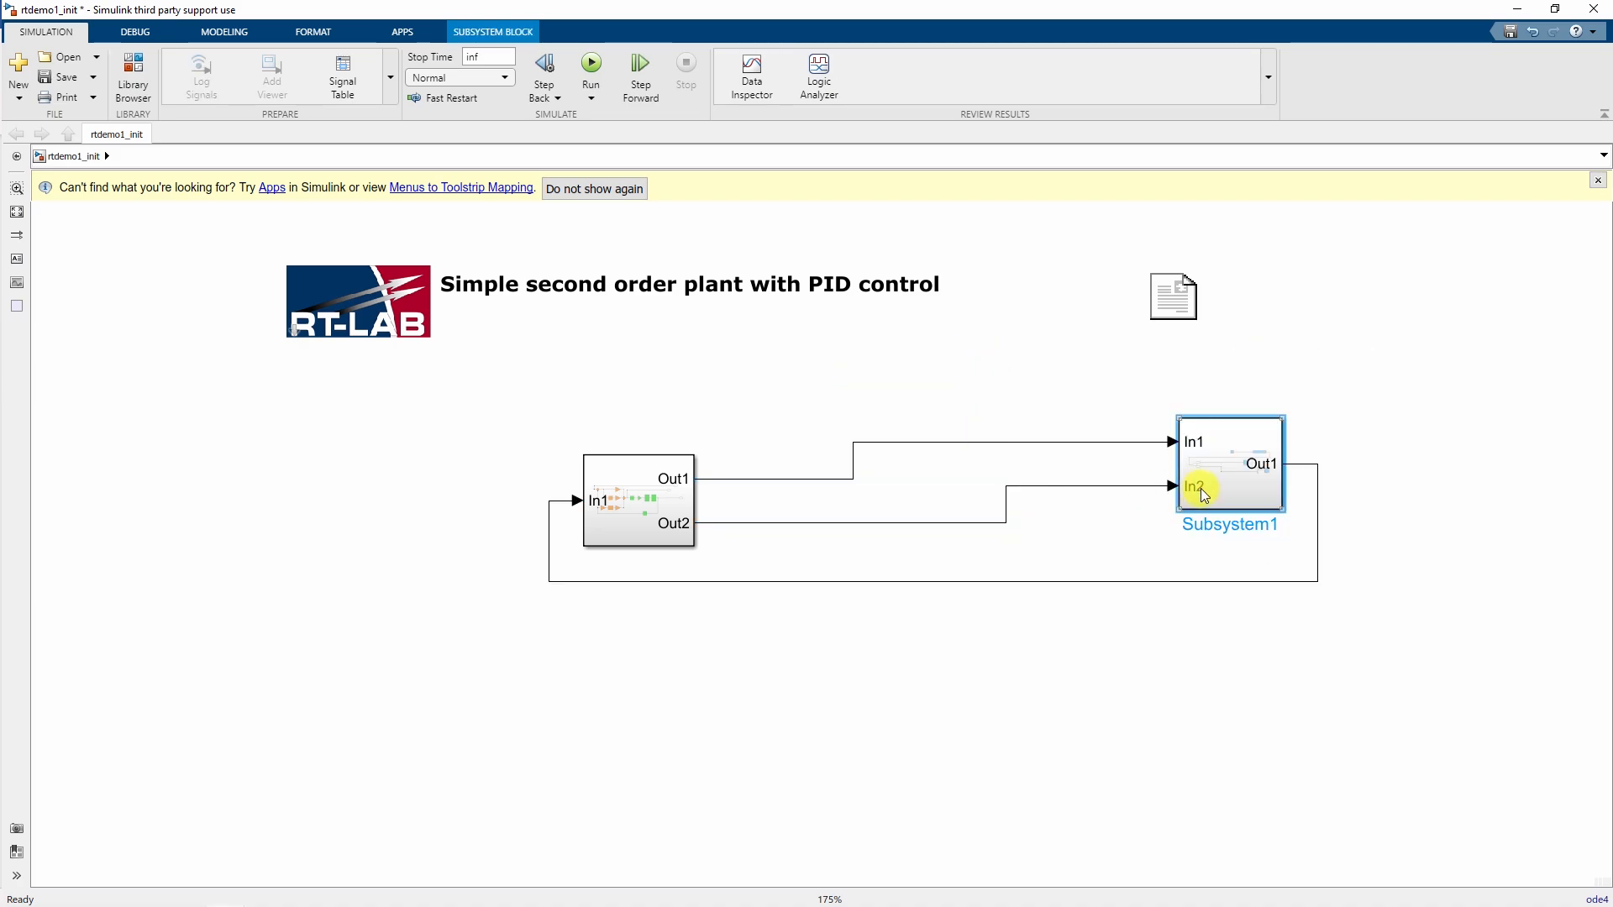
drag(1199, 496, 808, 529)
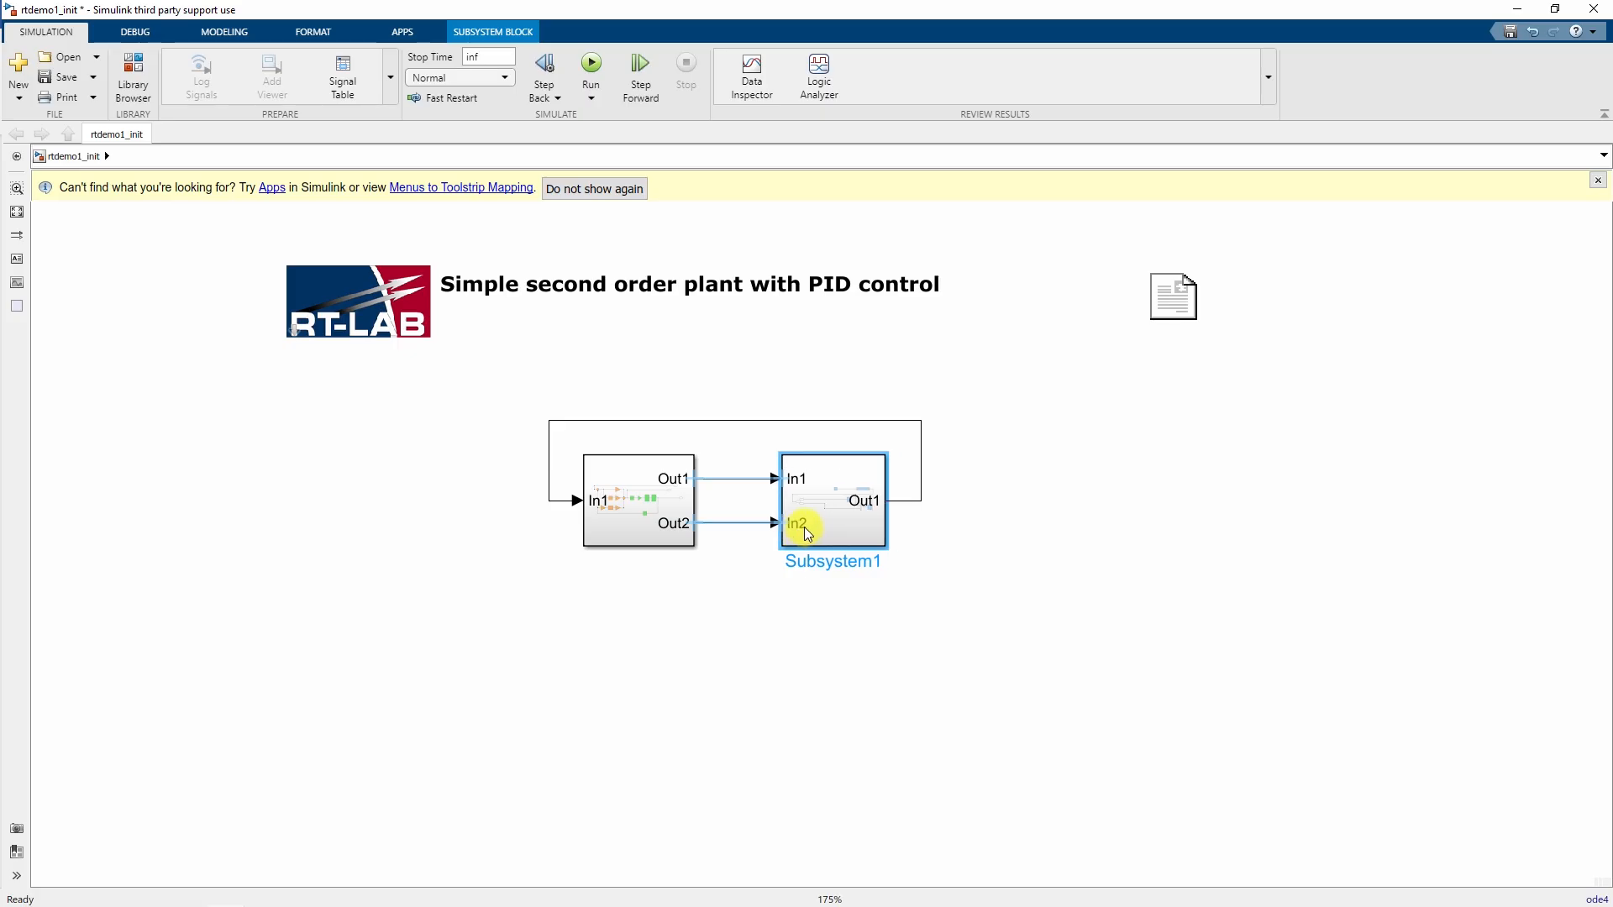
- Inspect the PID subsystem's contents and return to the top-level rtdemo1_init model
click(899, 666)
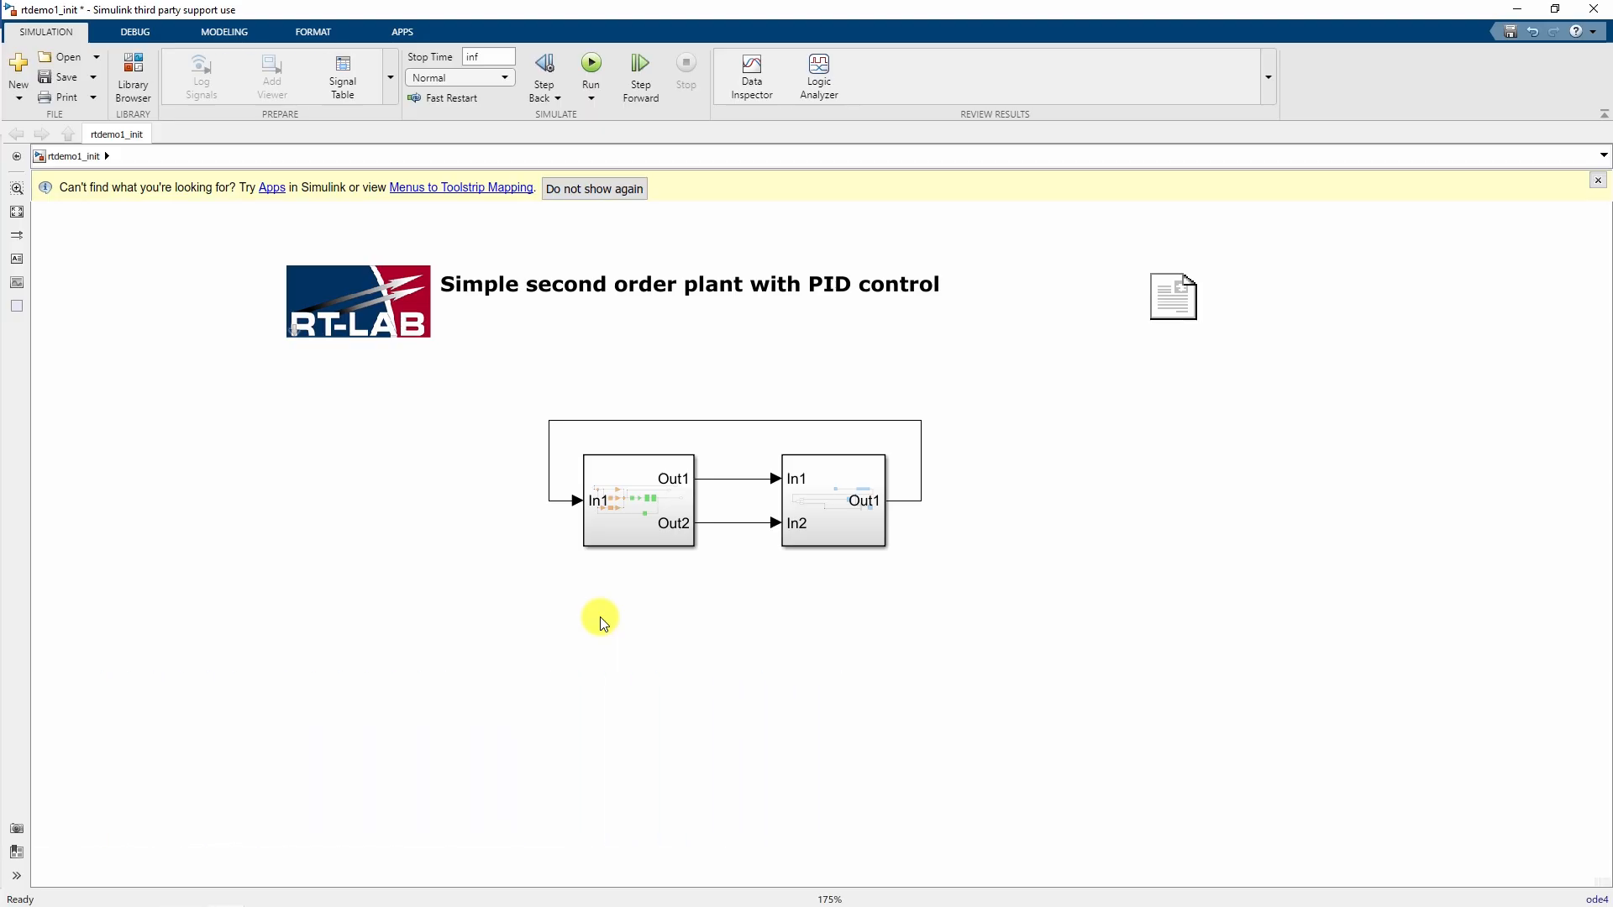
double_click(637, 503)
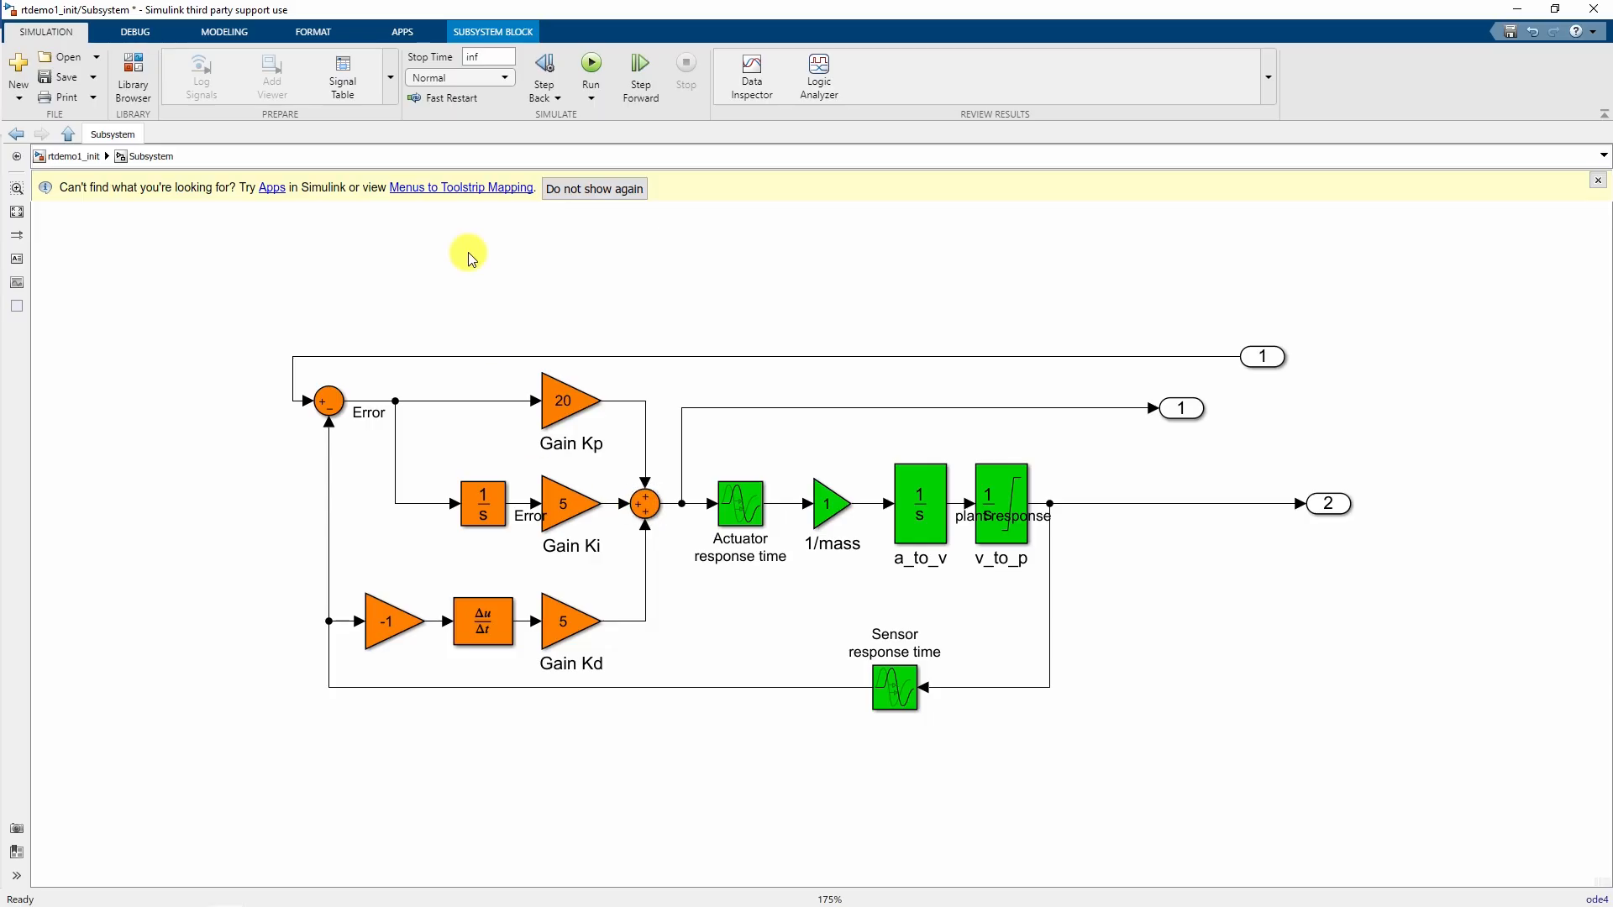
click(67, 135)
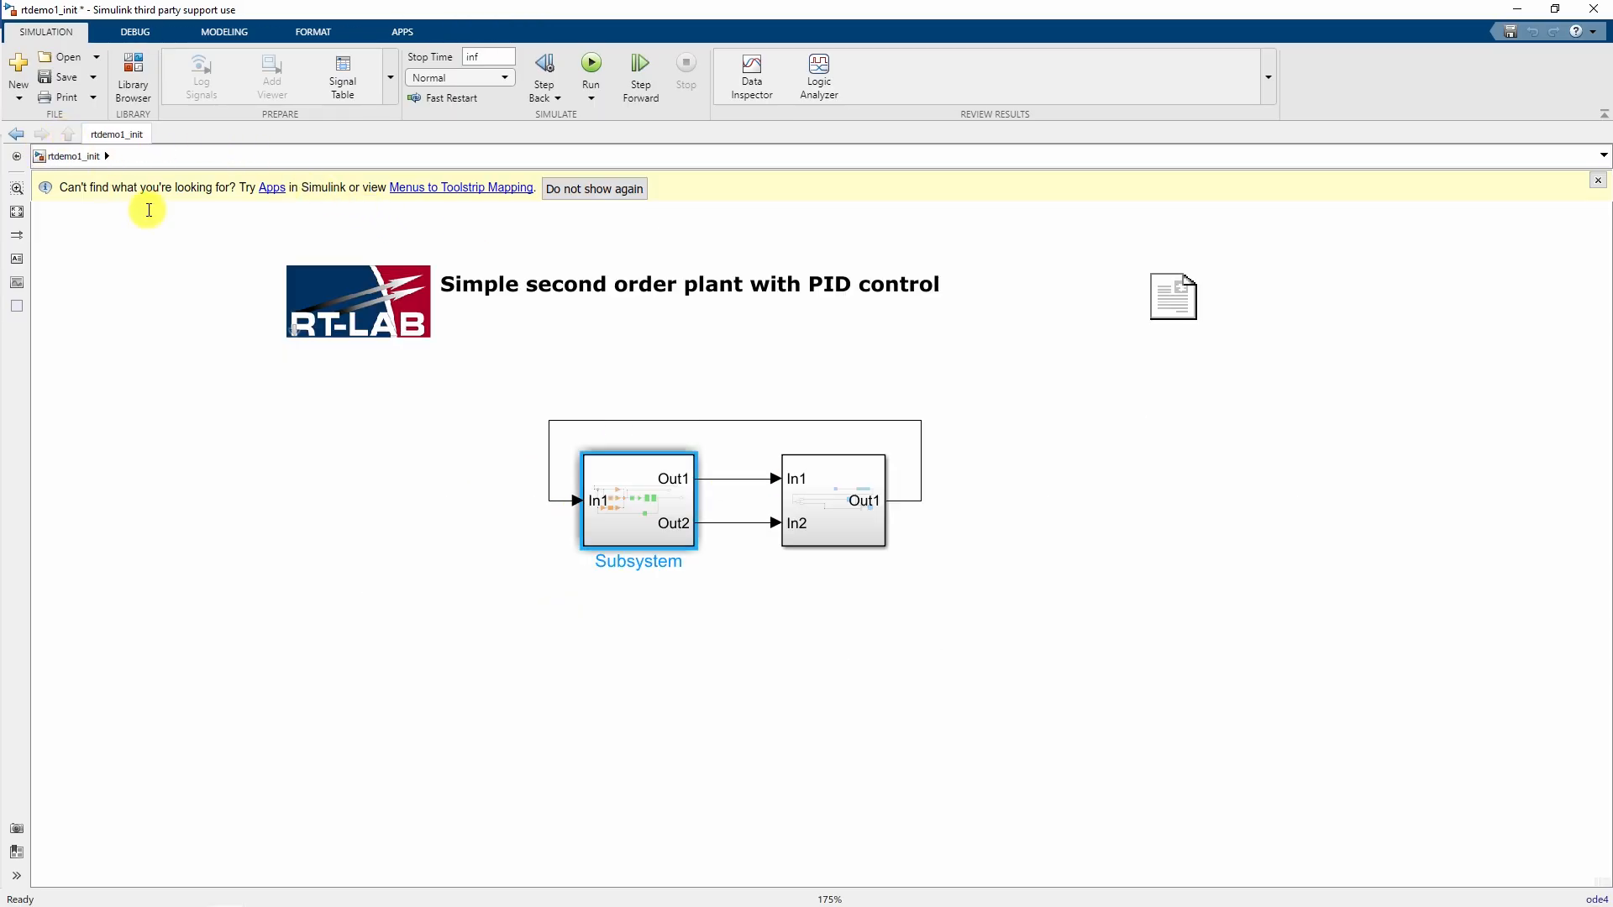
- Rename the subsystems SM_Computation and SC_GUI
double_click(640, 561)
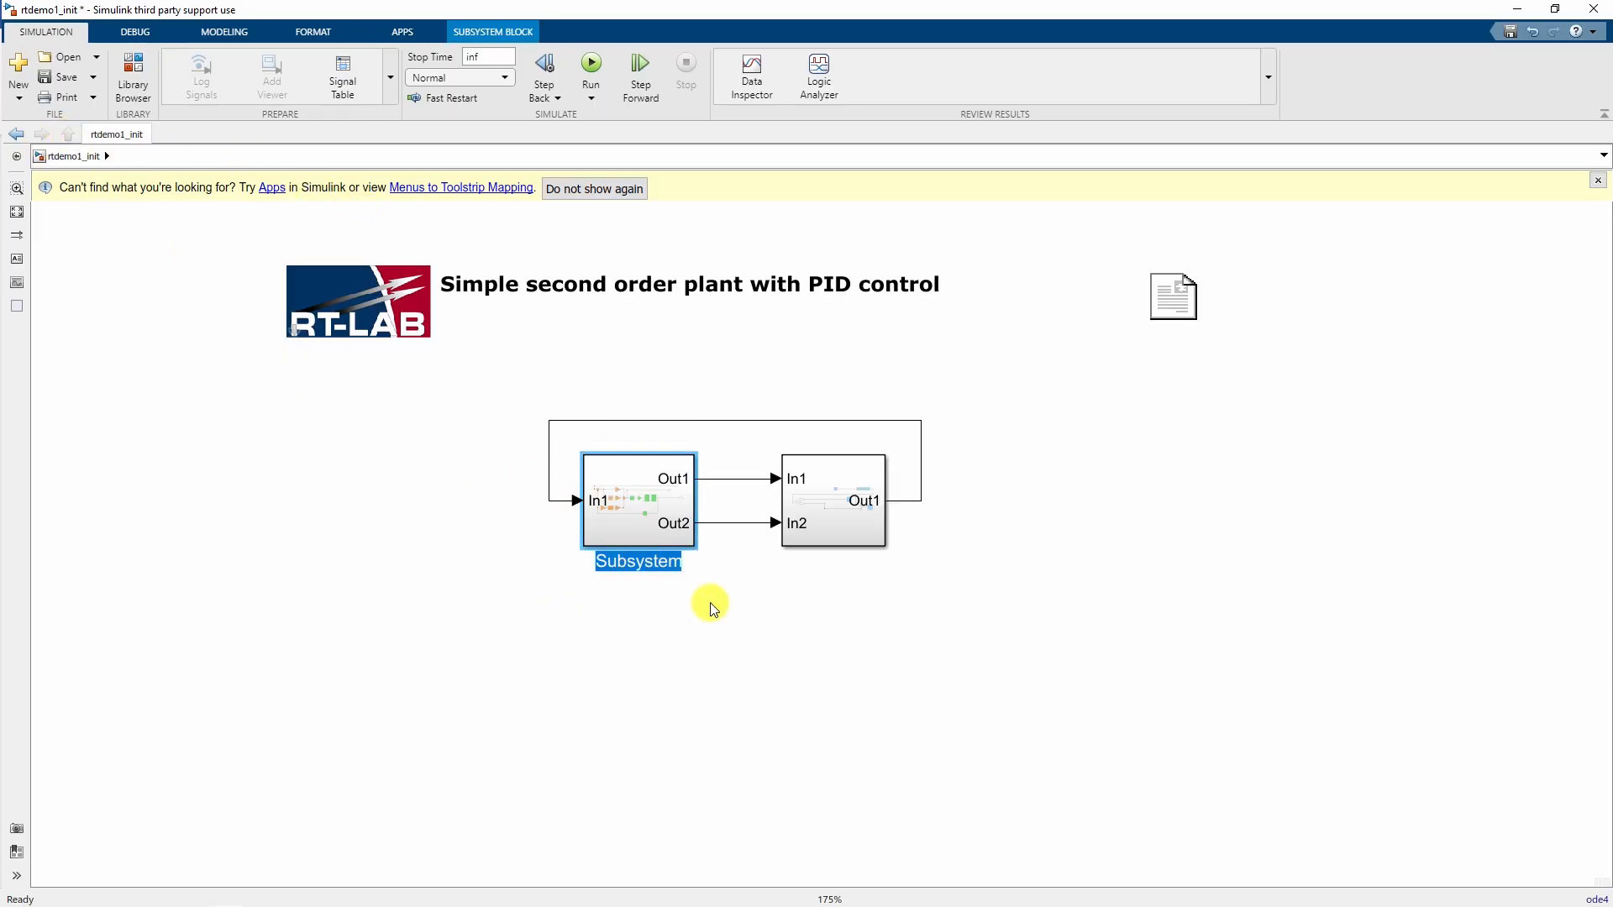
text(SM_Com)
key(Return)
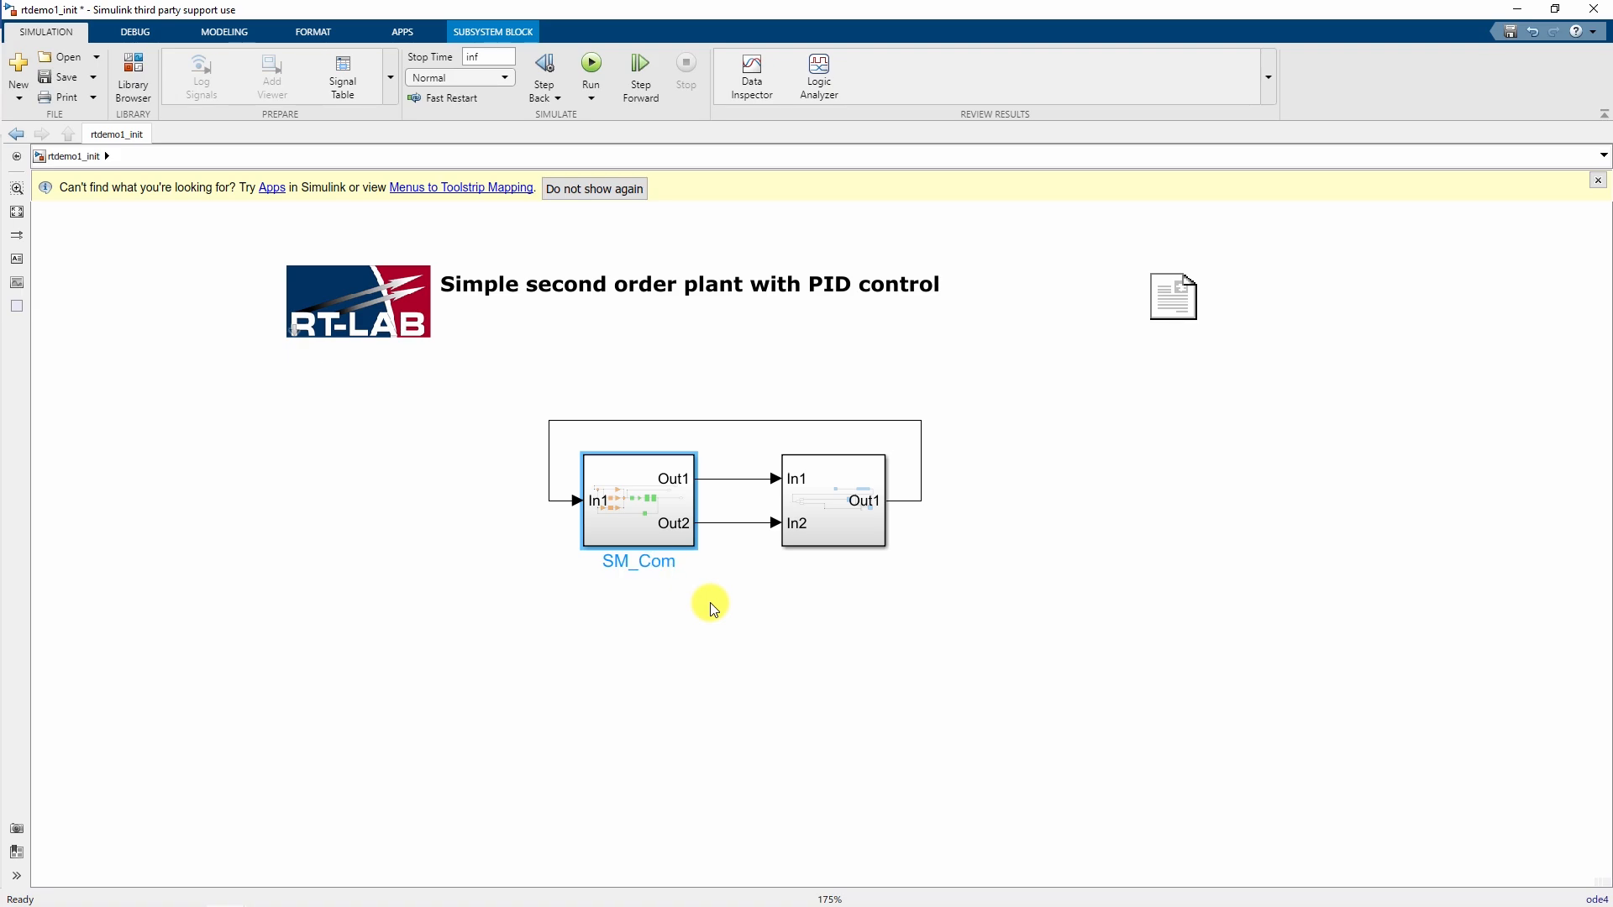
text(putation)
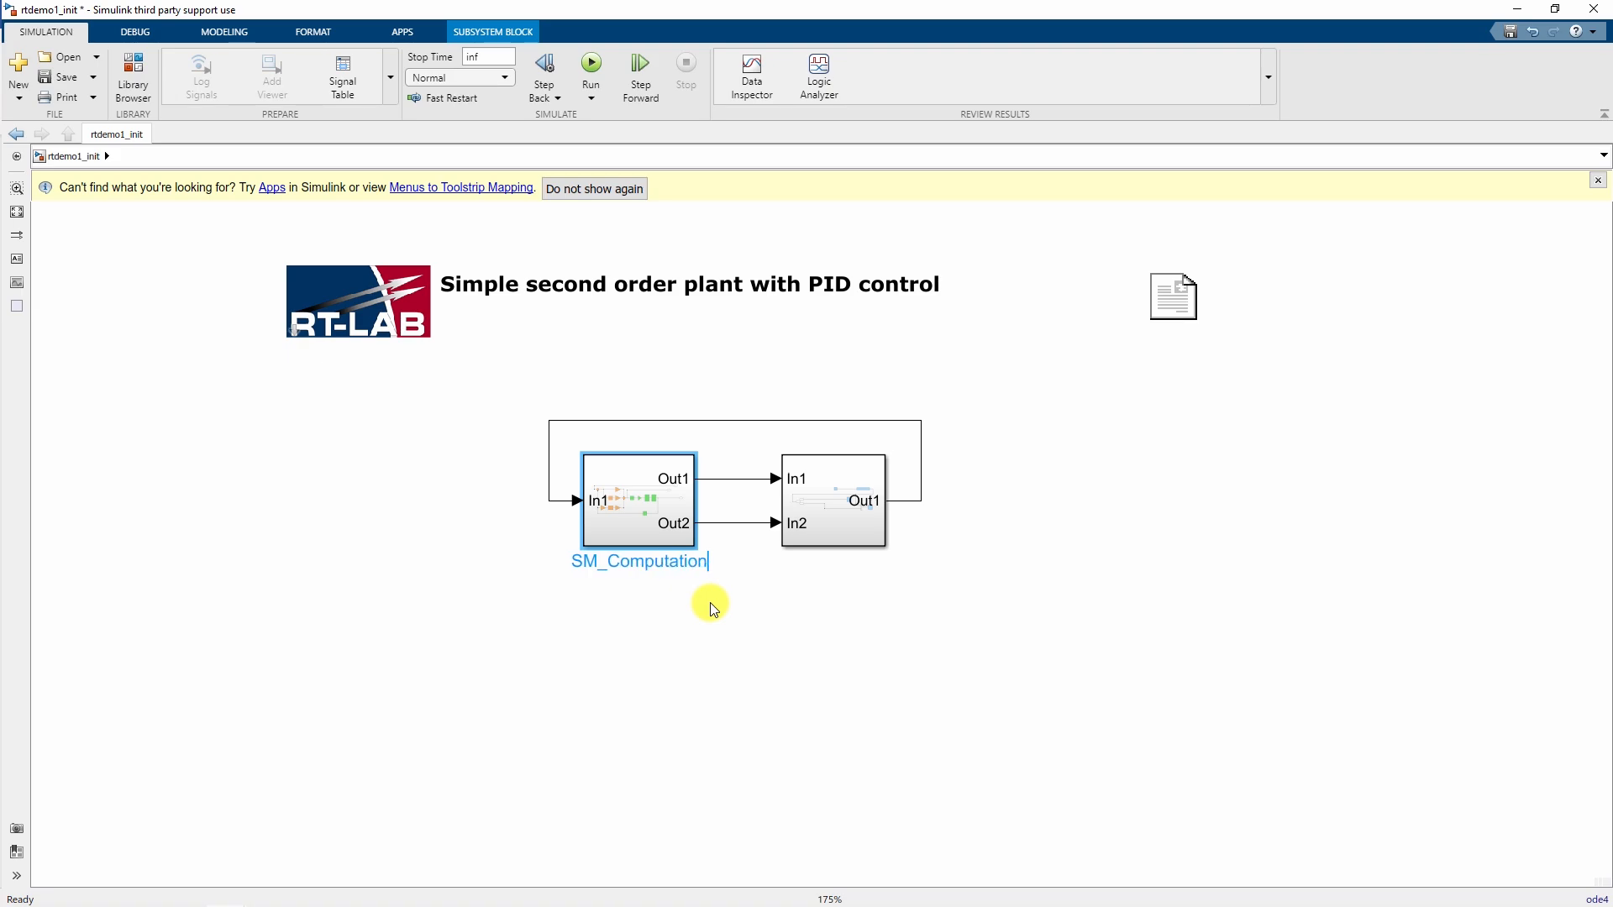
click(760, 604)
double_click(814, 562)
text(SC)
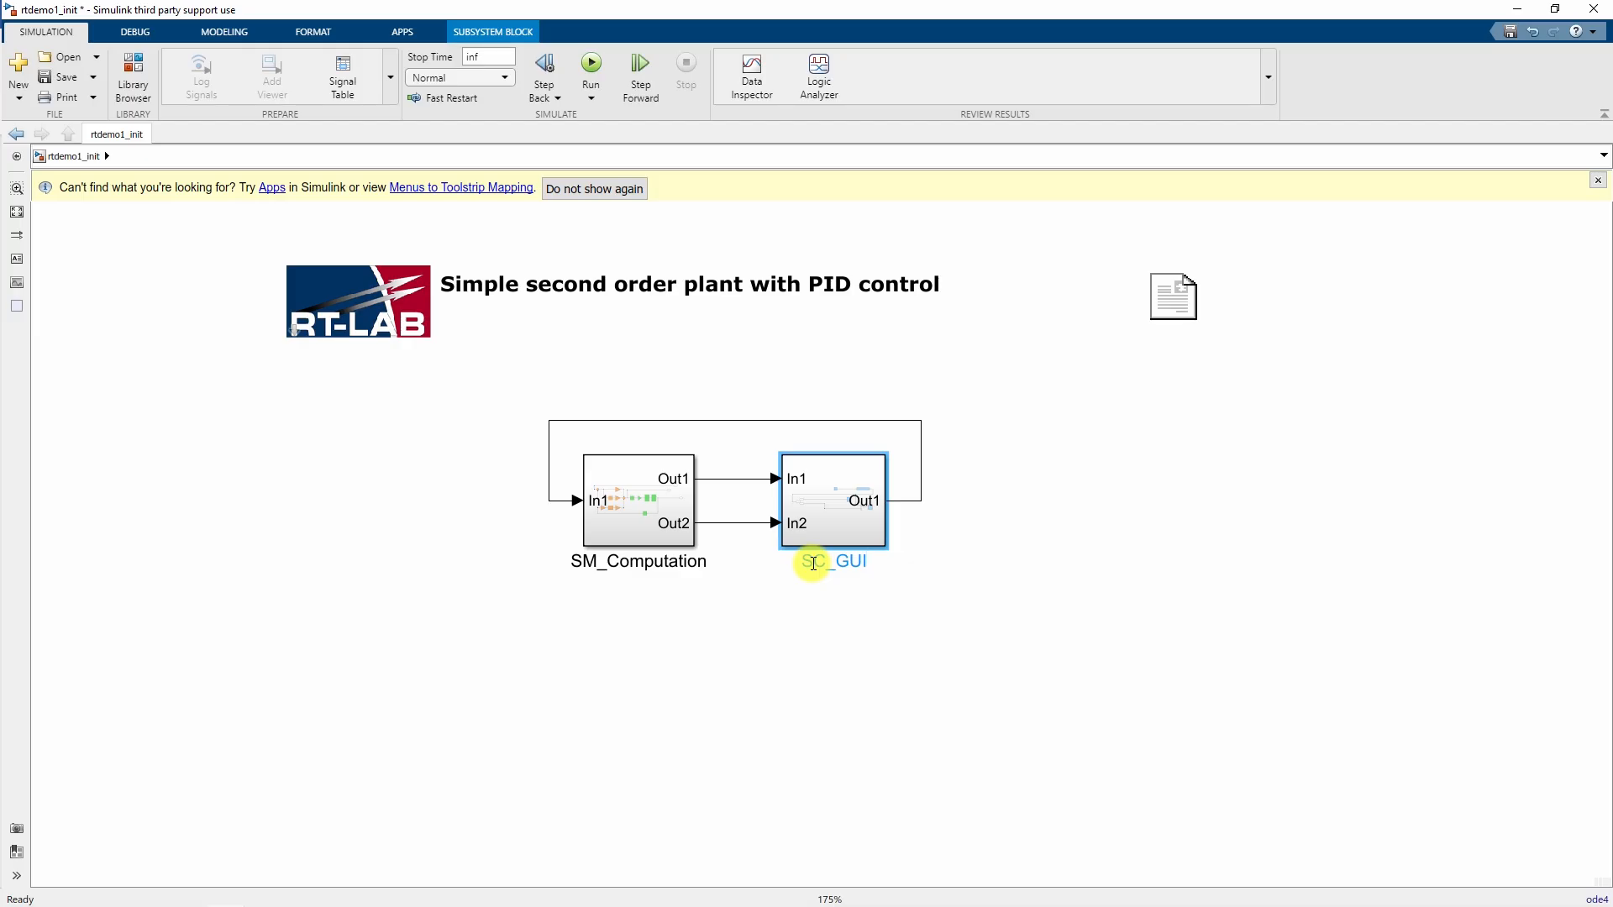
text(_GUI)
- Add an RT-LAB OpComm block with 1 inport to SM_Computation
click(787, 641)
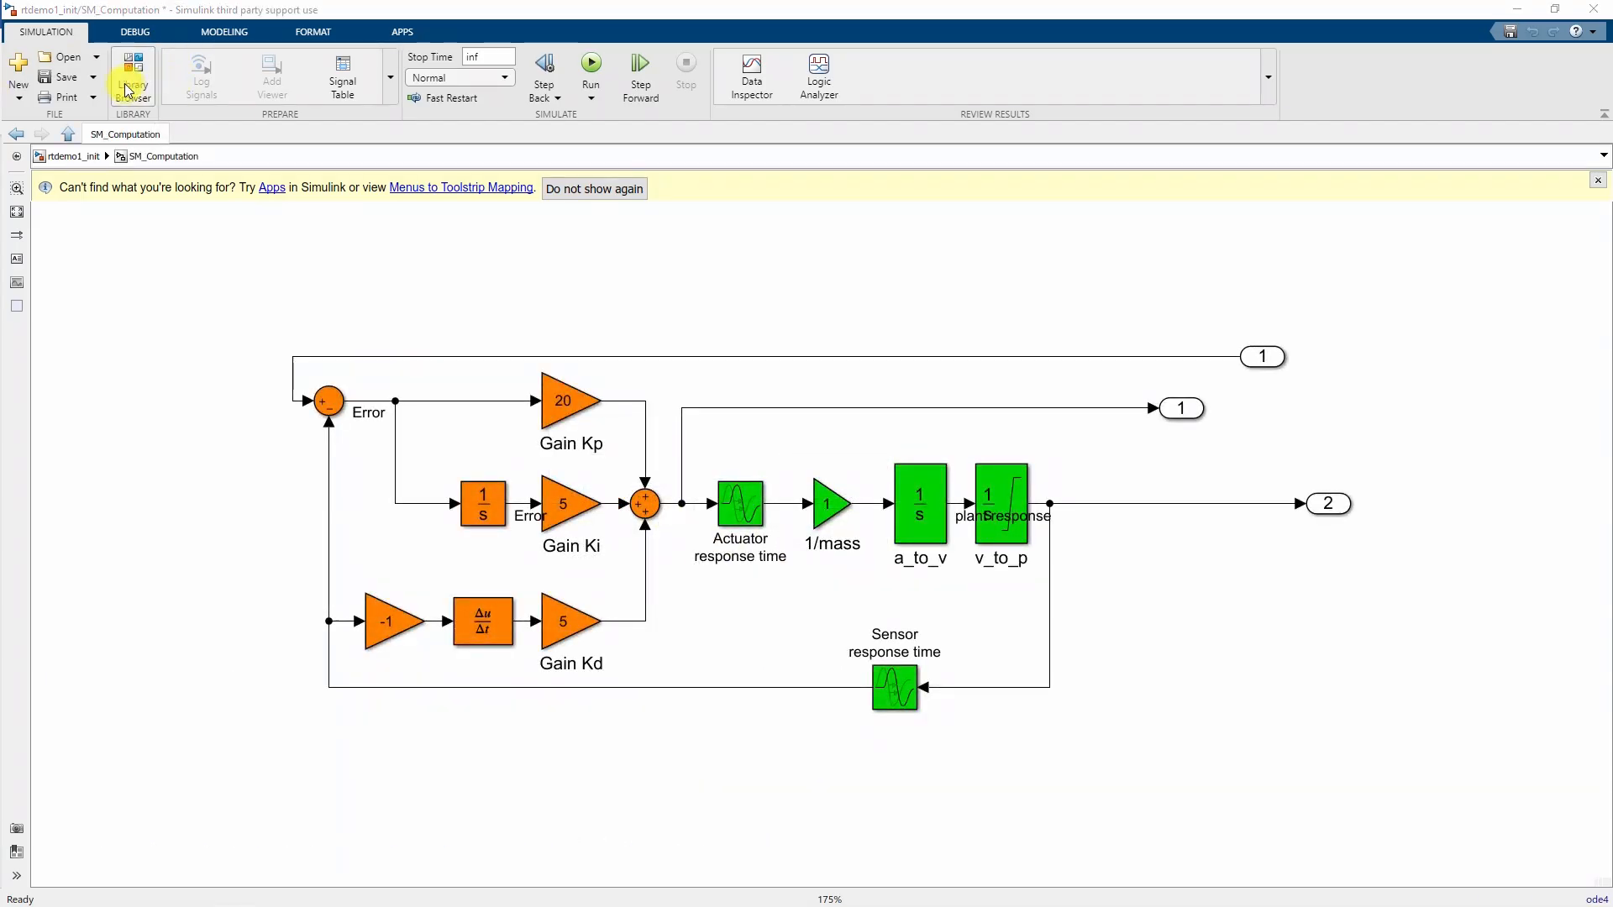
click(133, 72)
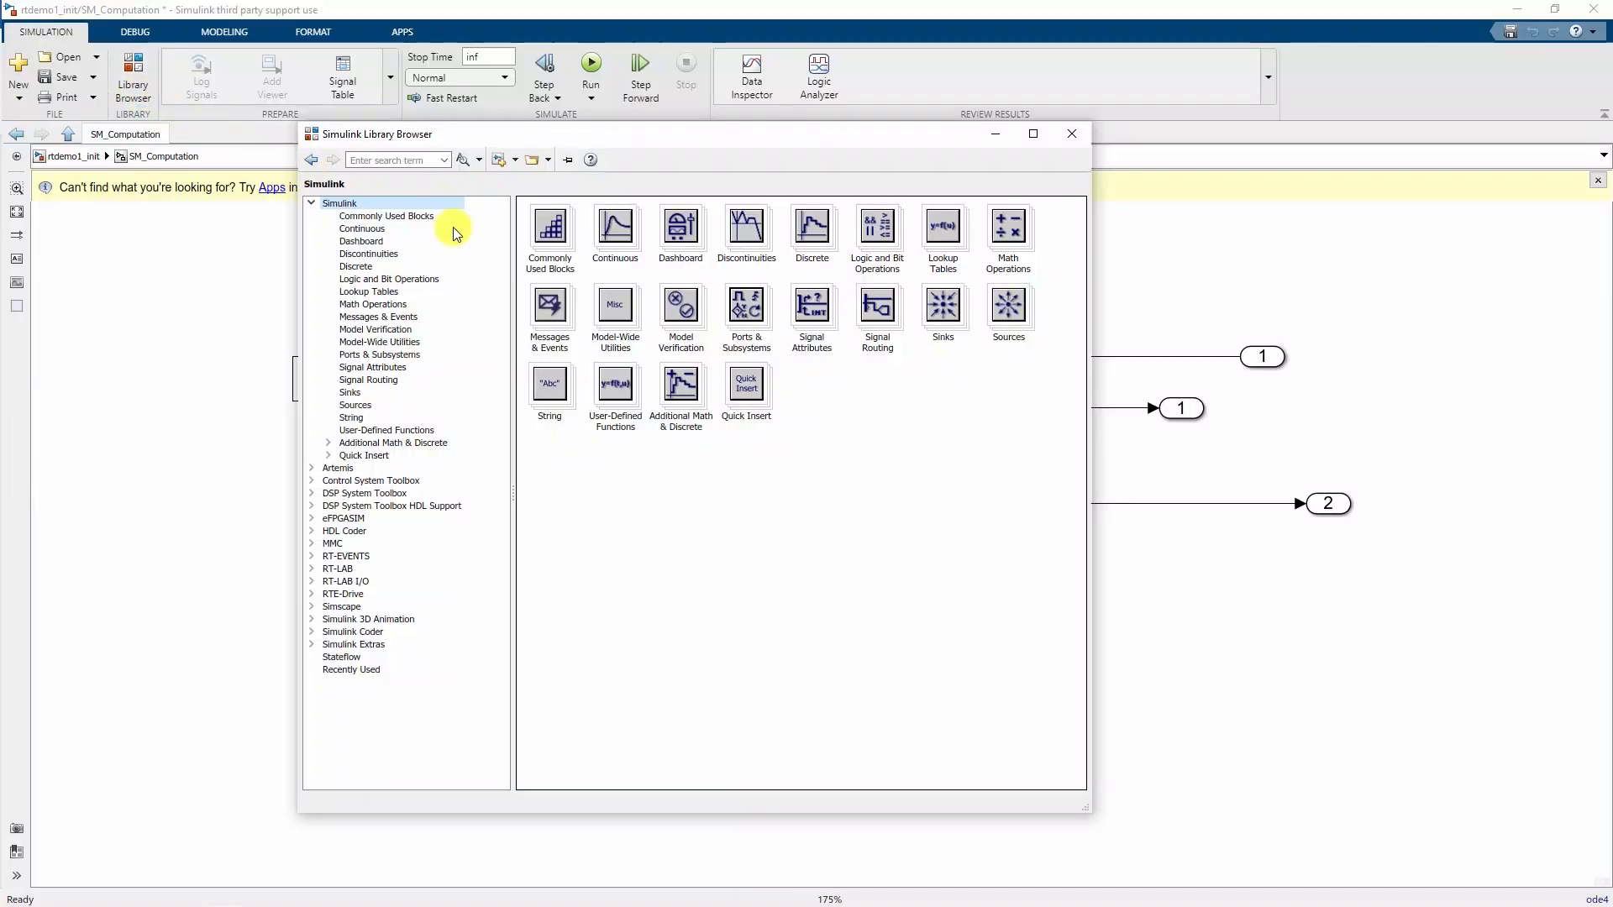
click(340, 568)
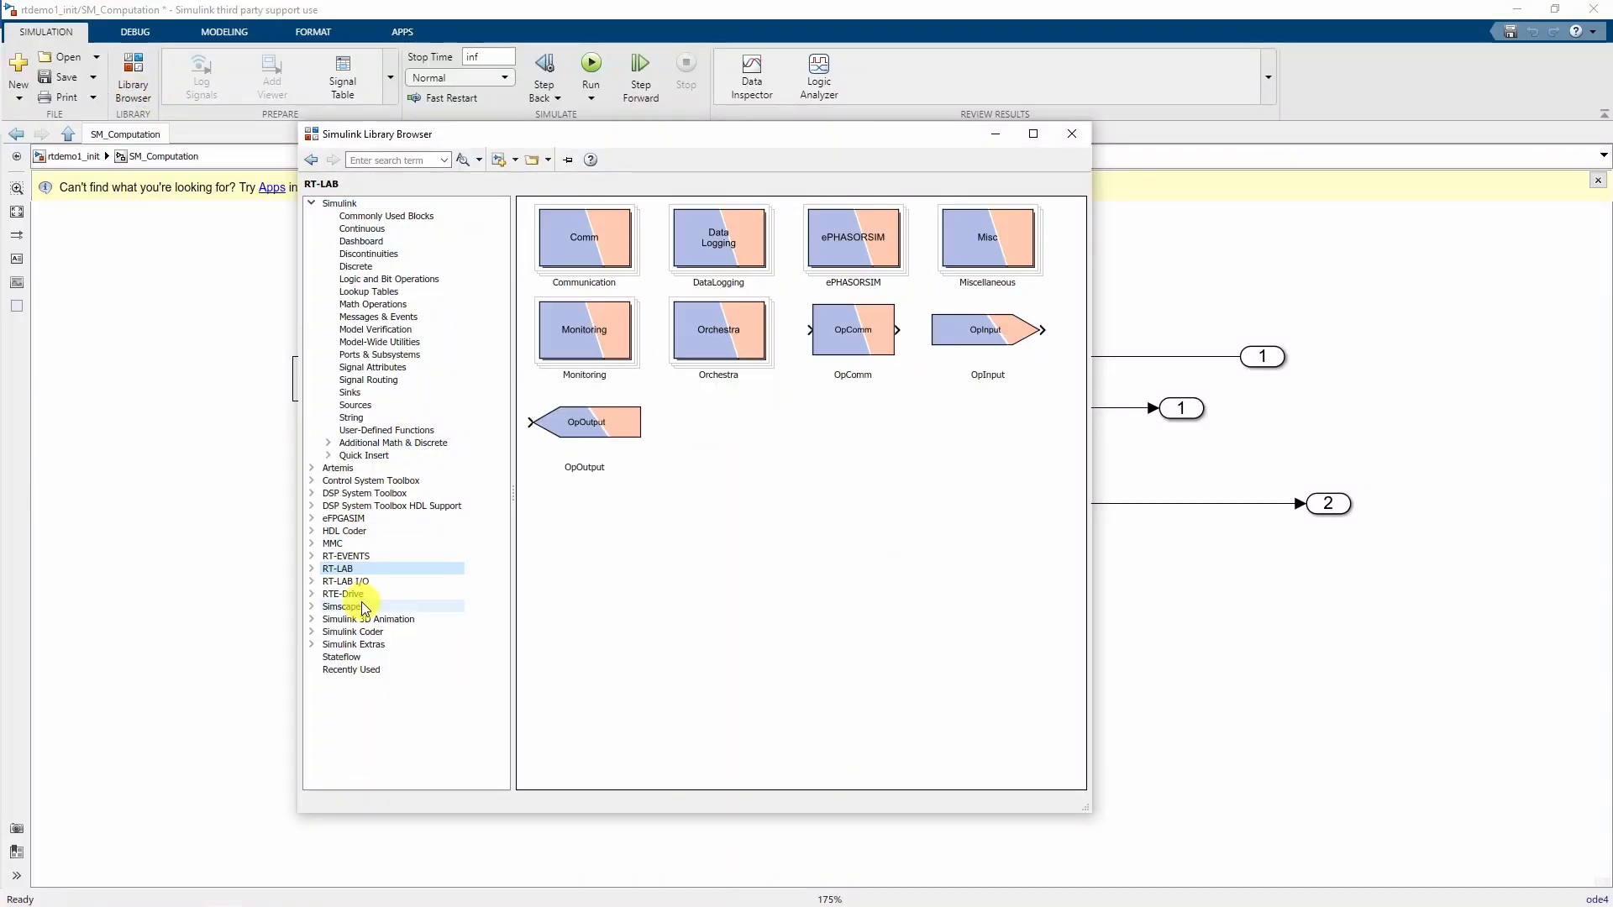
click(856, 332)
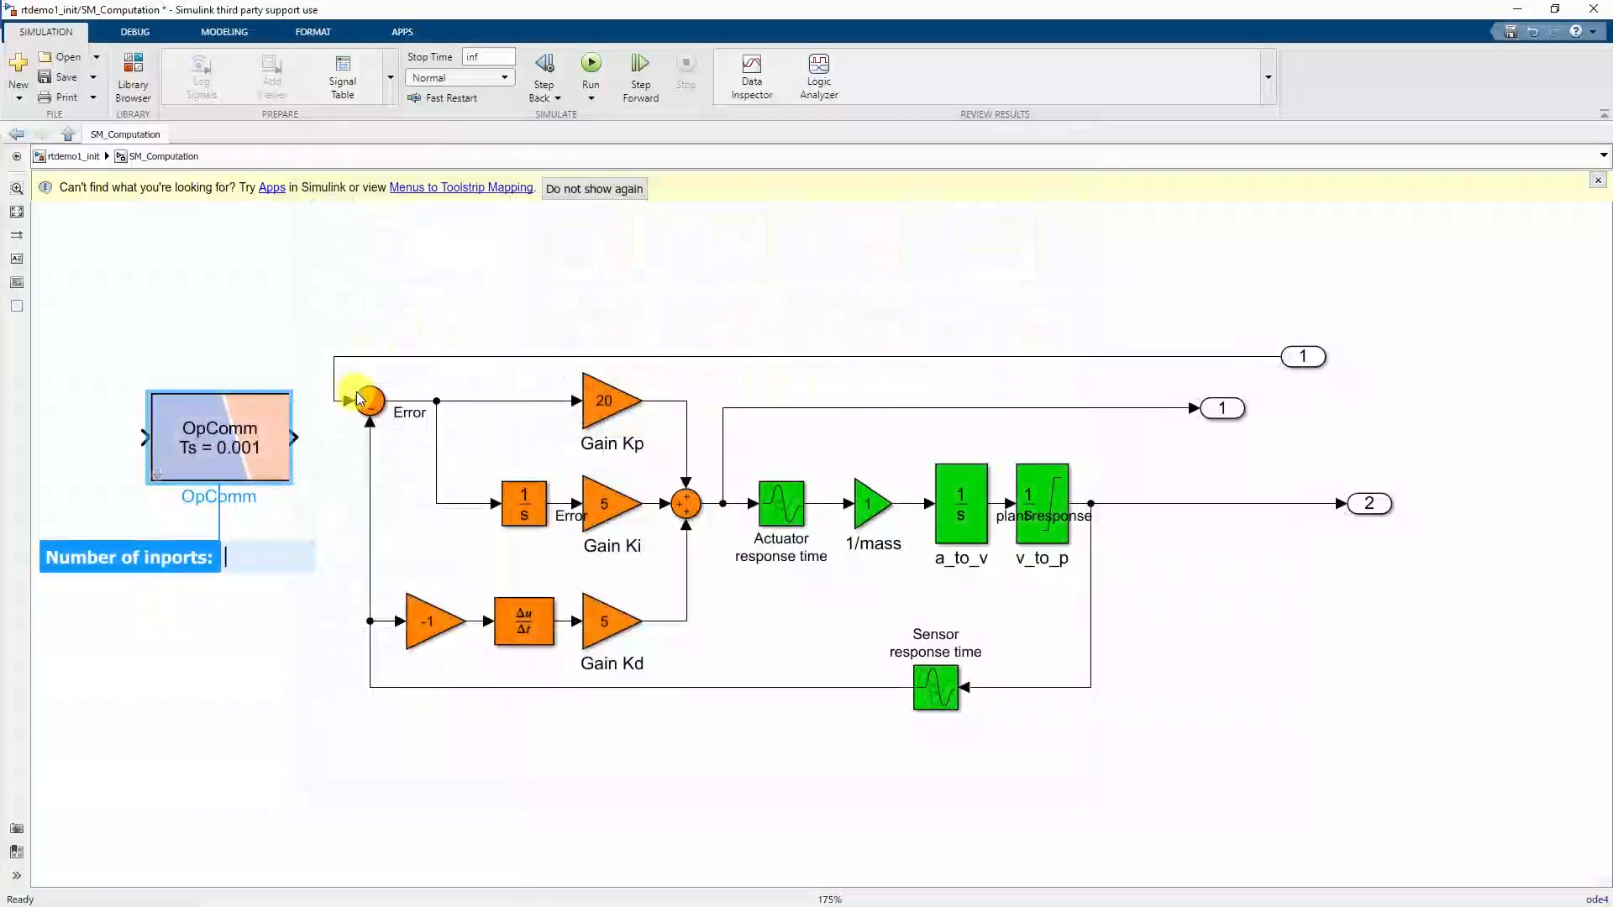
text(1)
key(Return)
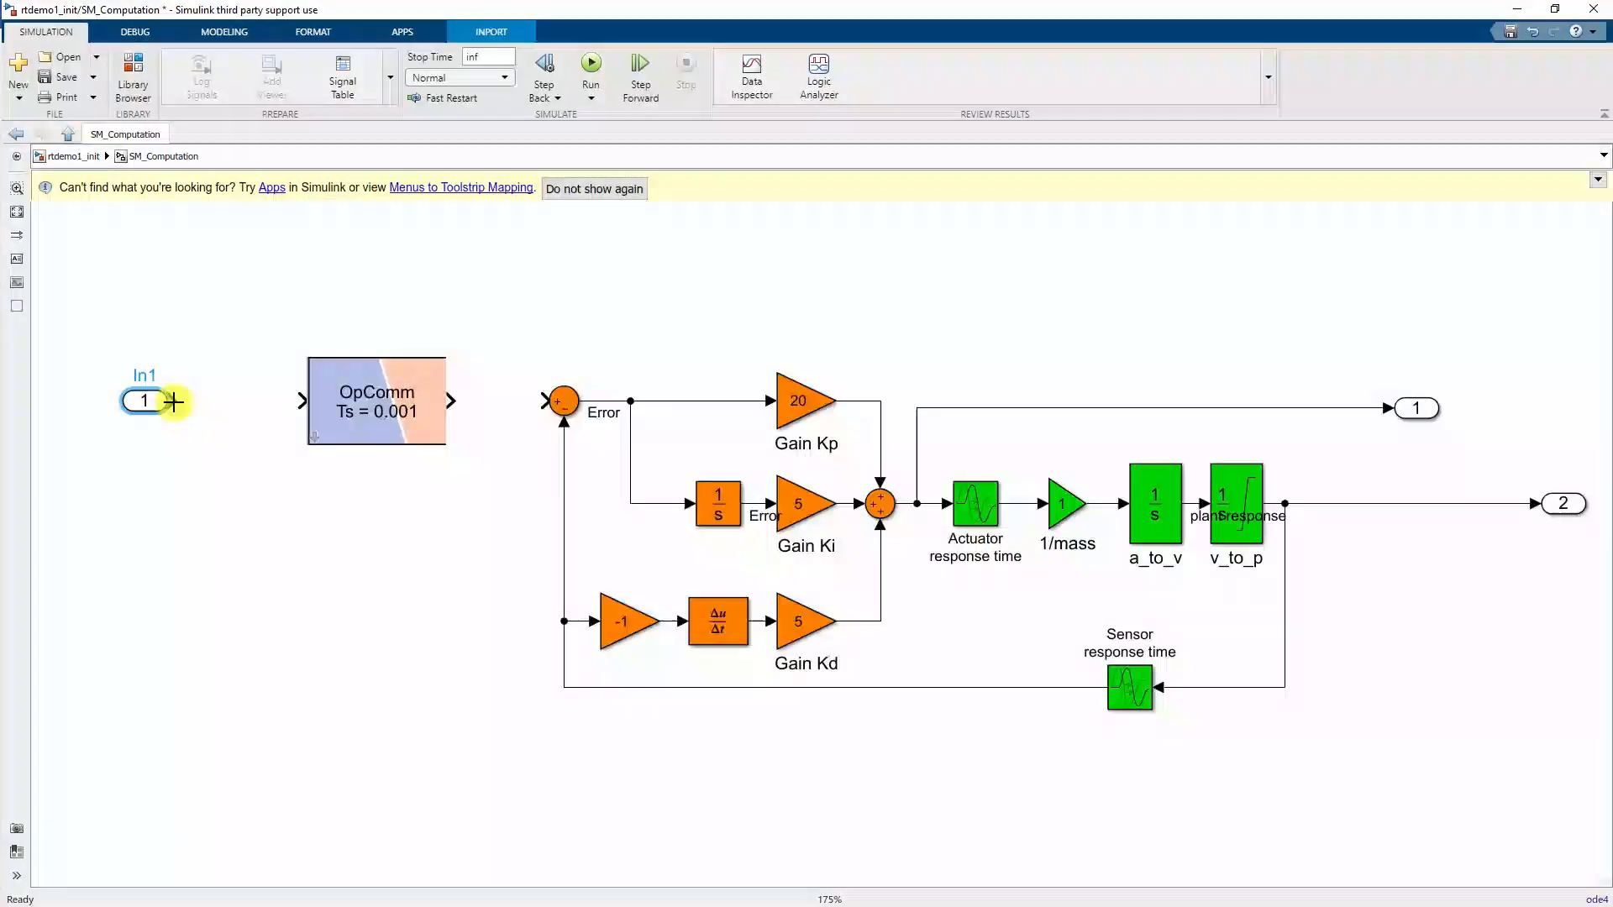
- Wire inport 1 through OpComm into the Error sum, keeping Ts = 0.001
drag(173, 403, 296, 406)
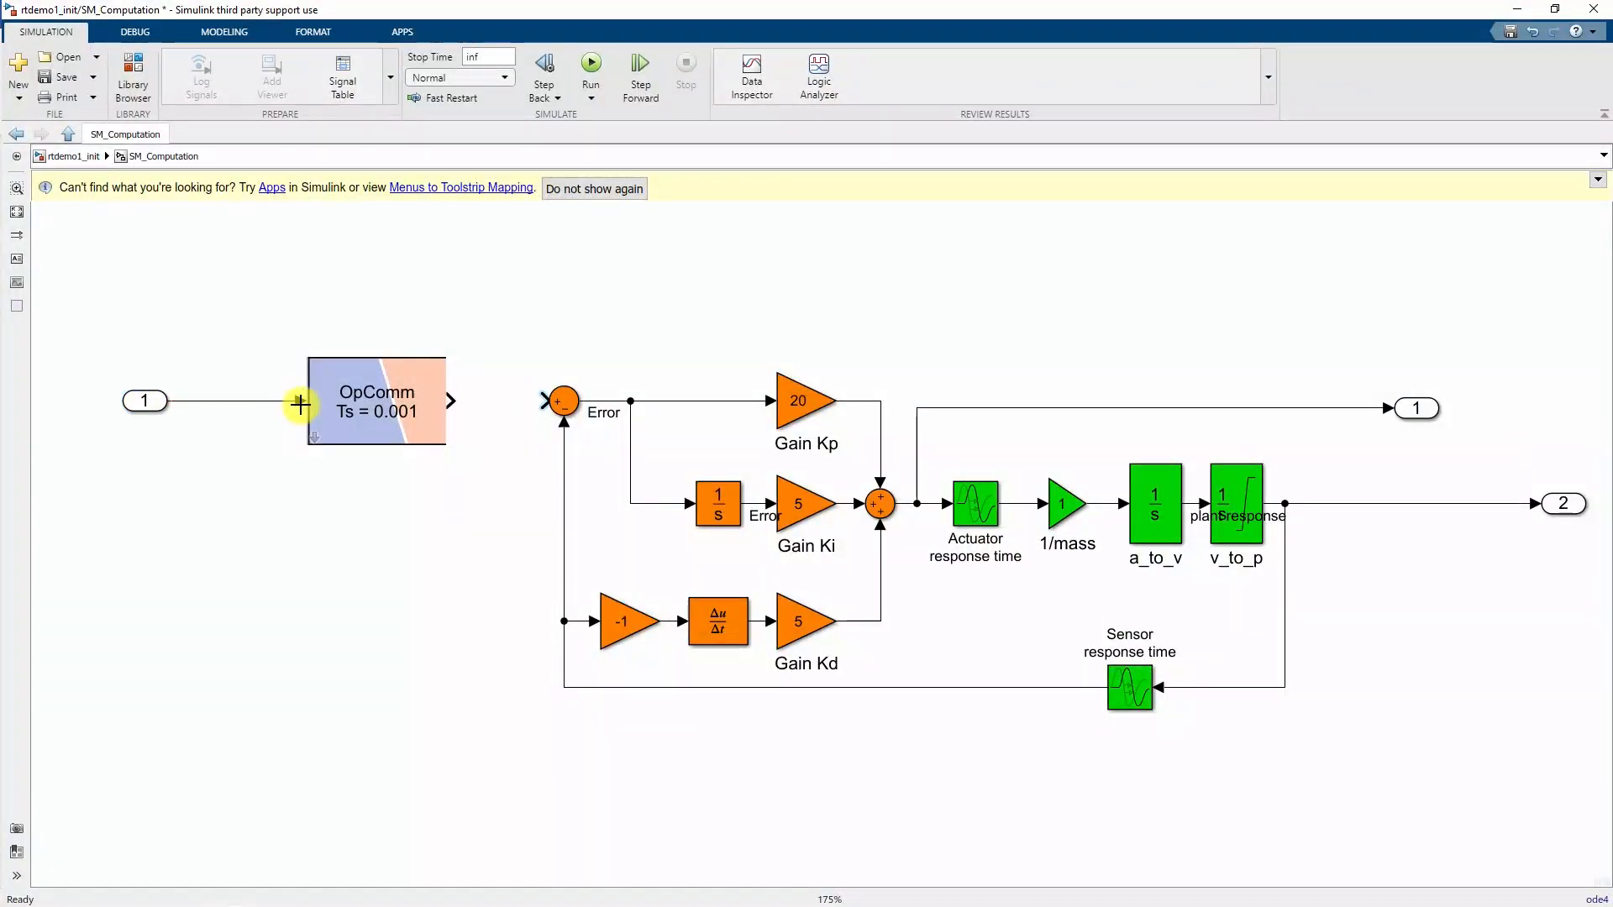
drag(453, 403, 542, 402)
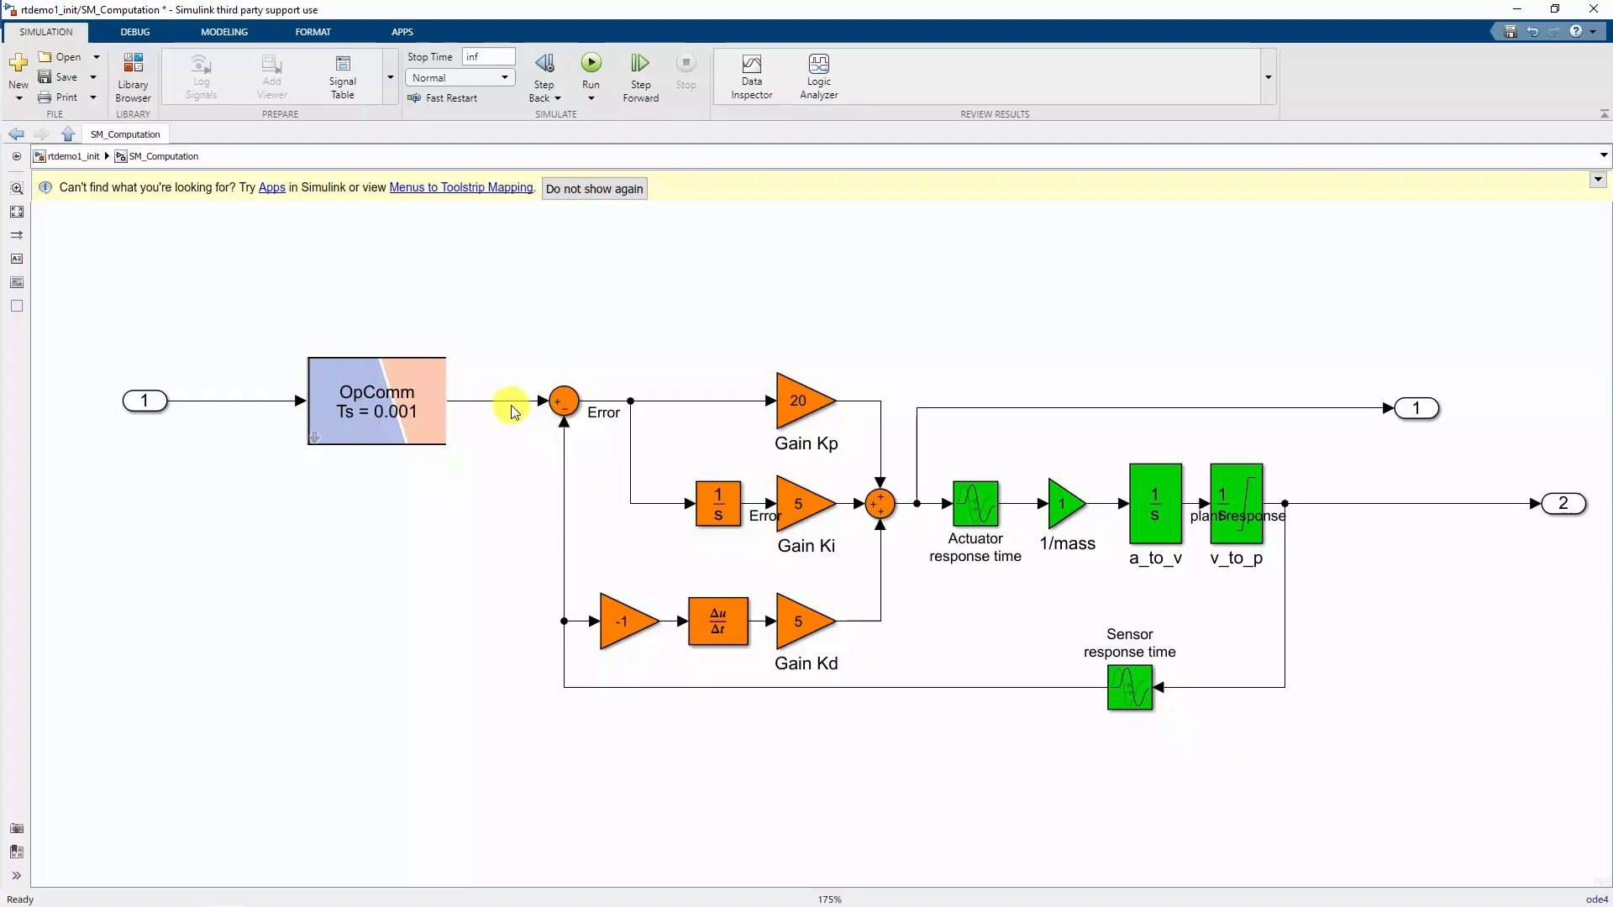
double_click(414, 417)
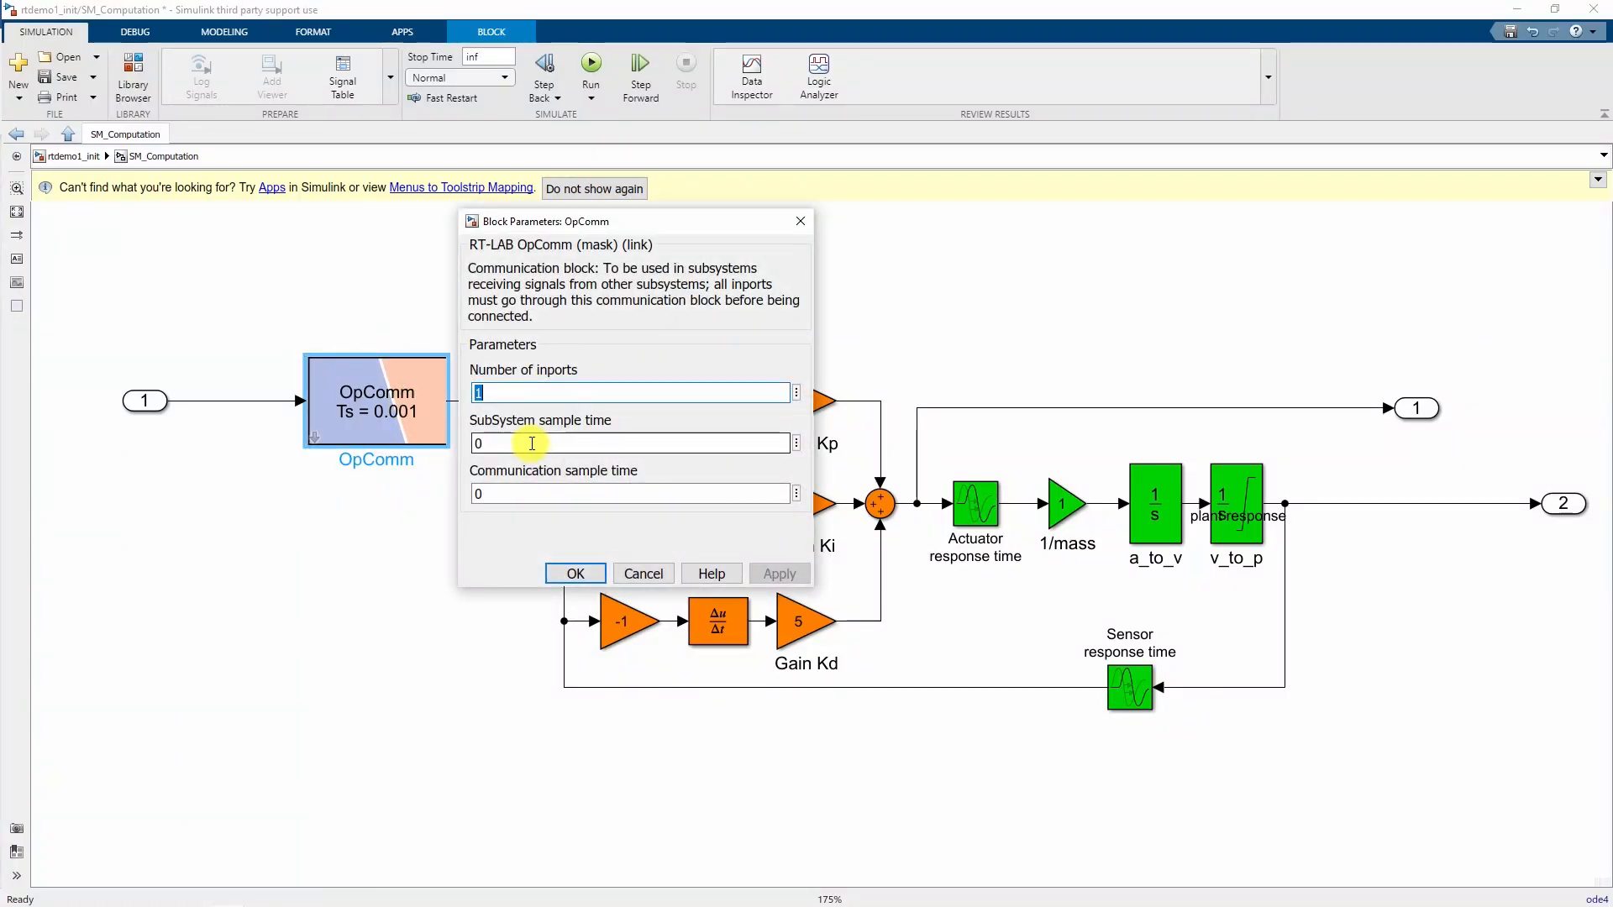
click(570, 580)
key(Escape)
click(828, 537)
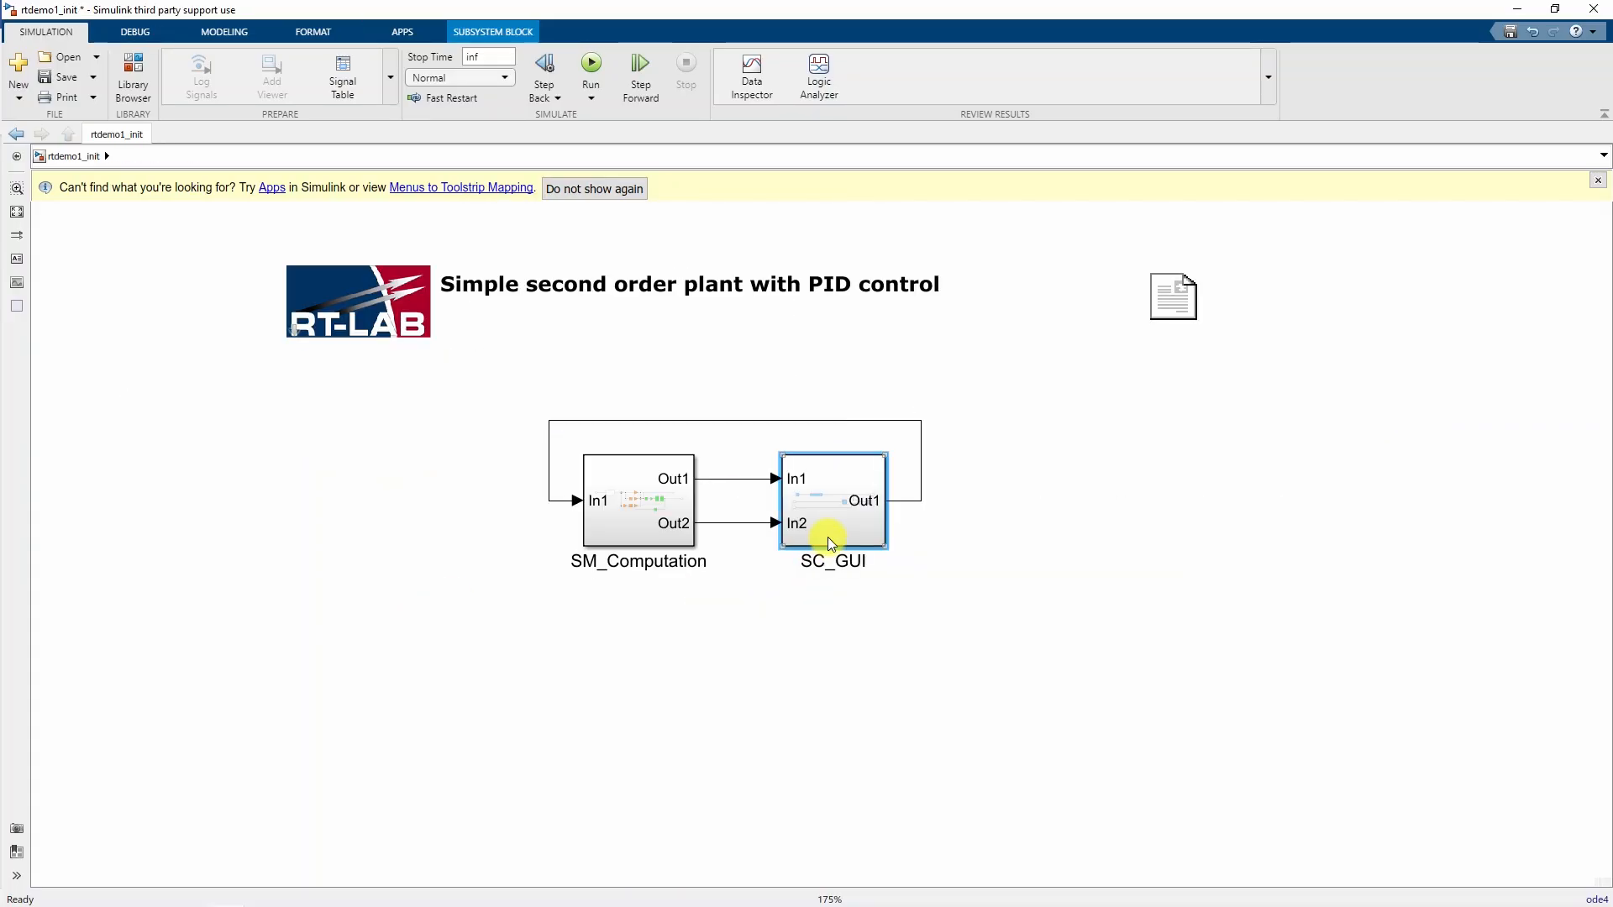
- Place a two-inport OpComm block on SC_GUI's inport lines
double_click(841, 527)
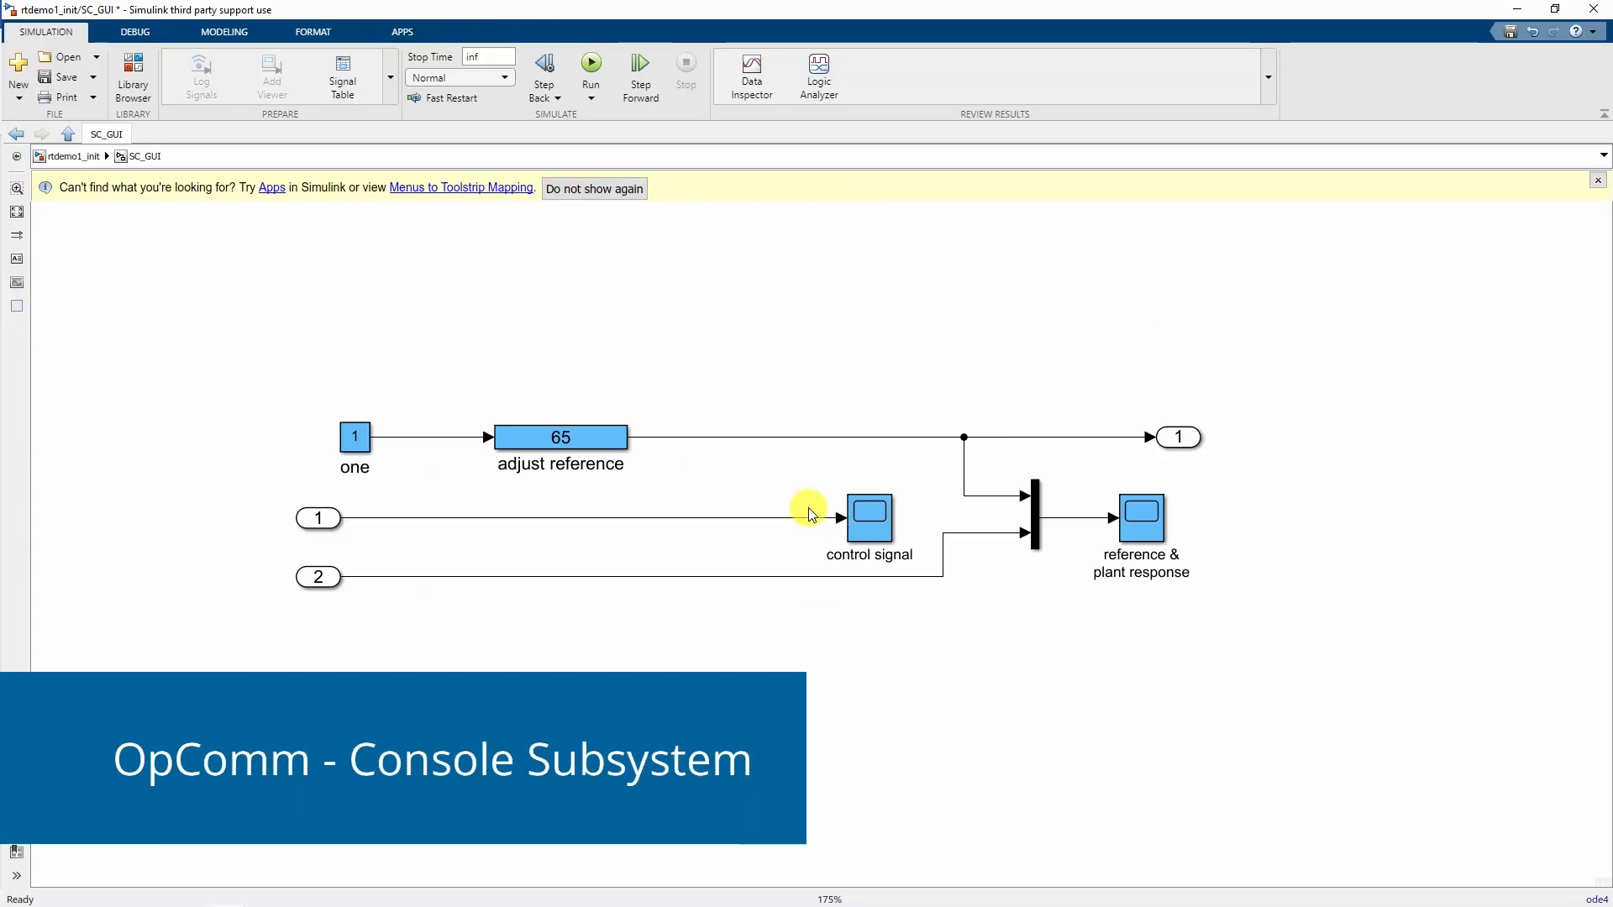
click(145, 92)
drag(851, 334, 188, 467)
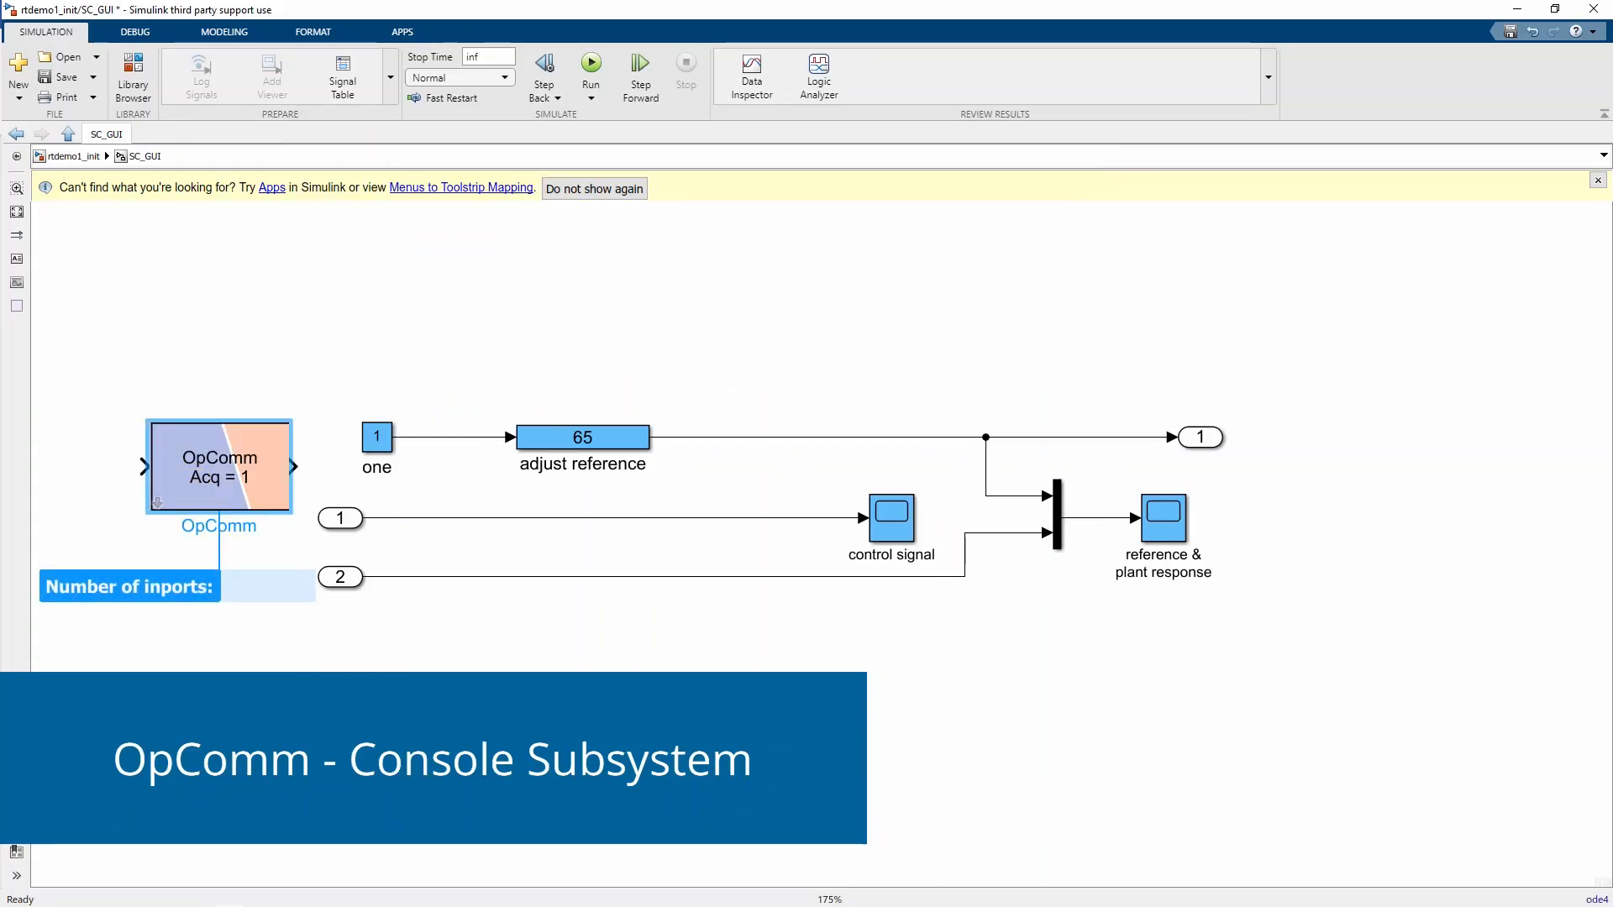
text(2)
key(Return)
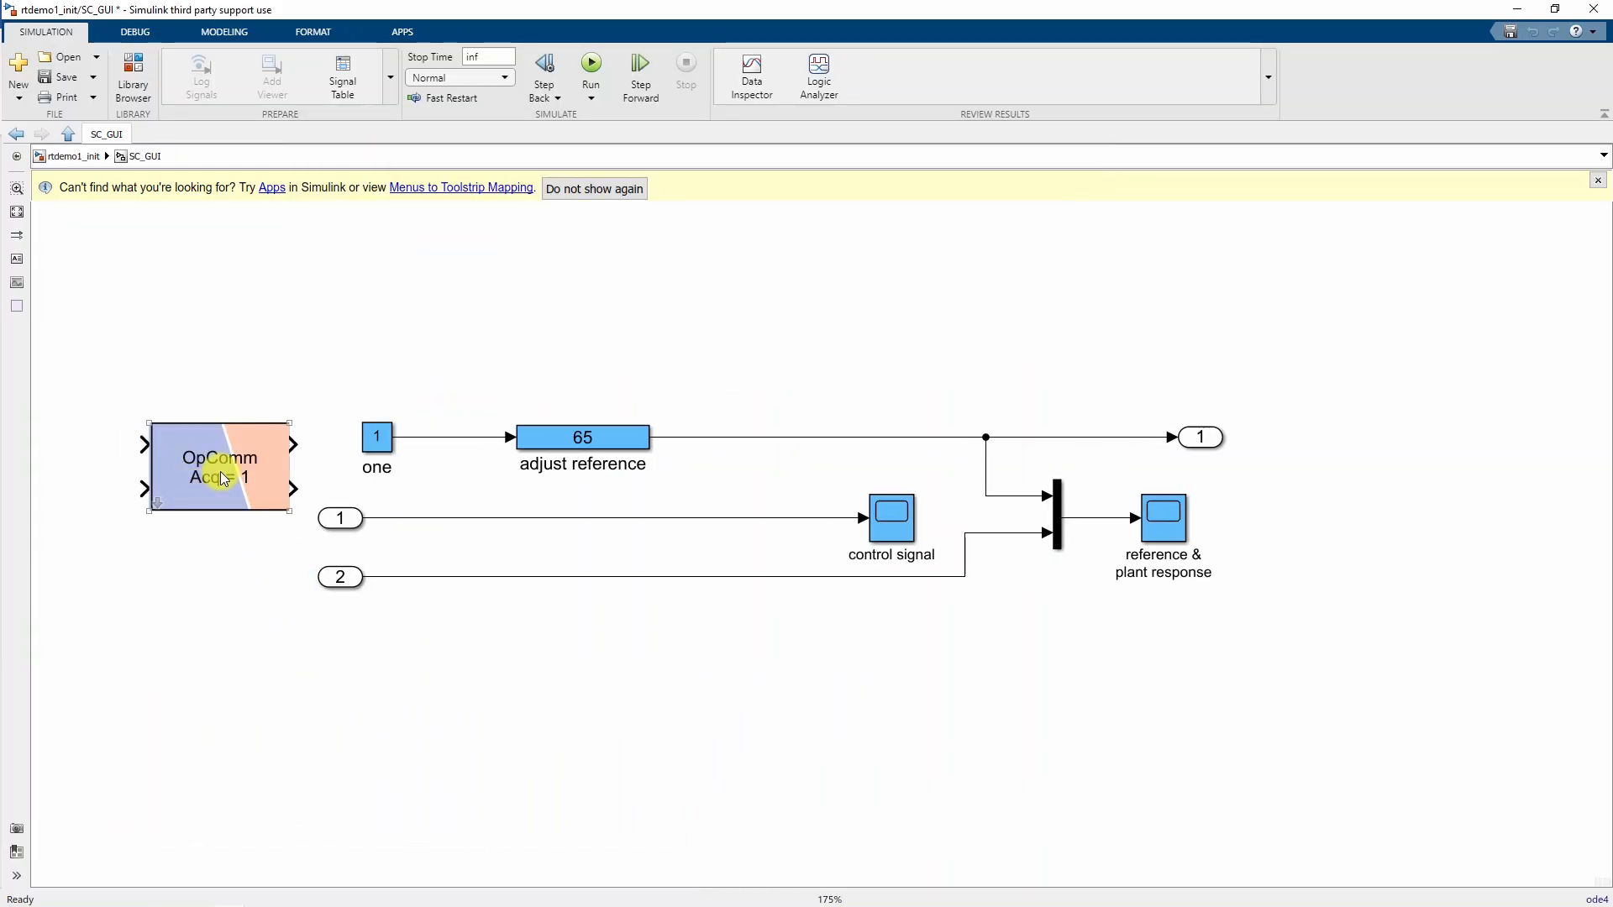
drag(220, 473, 615, 607)
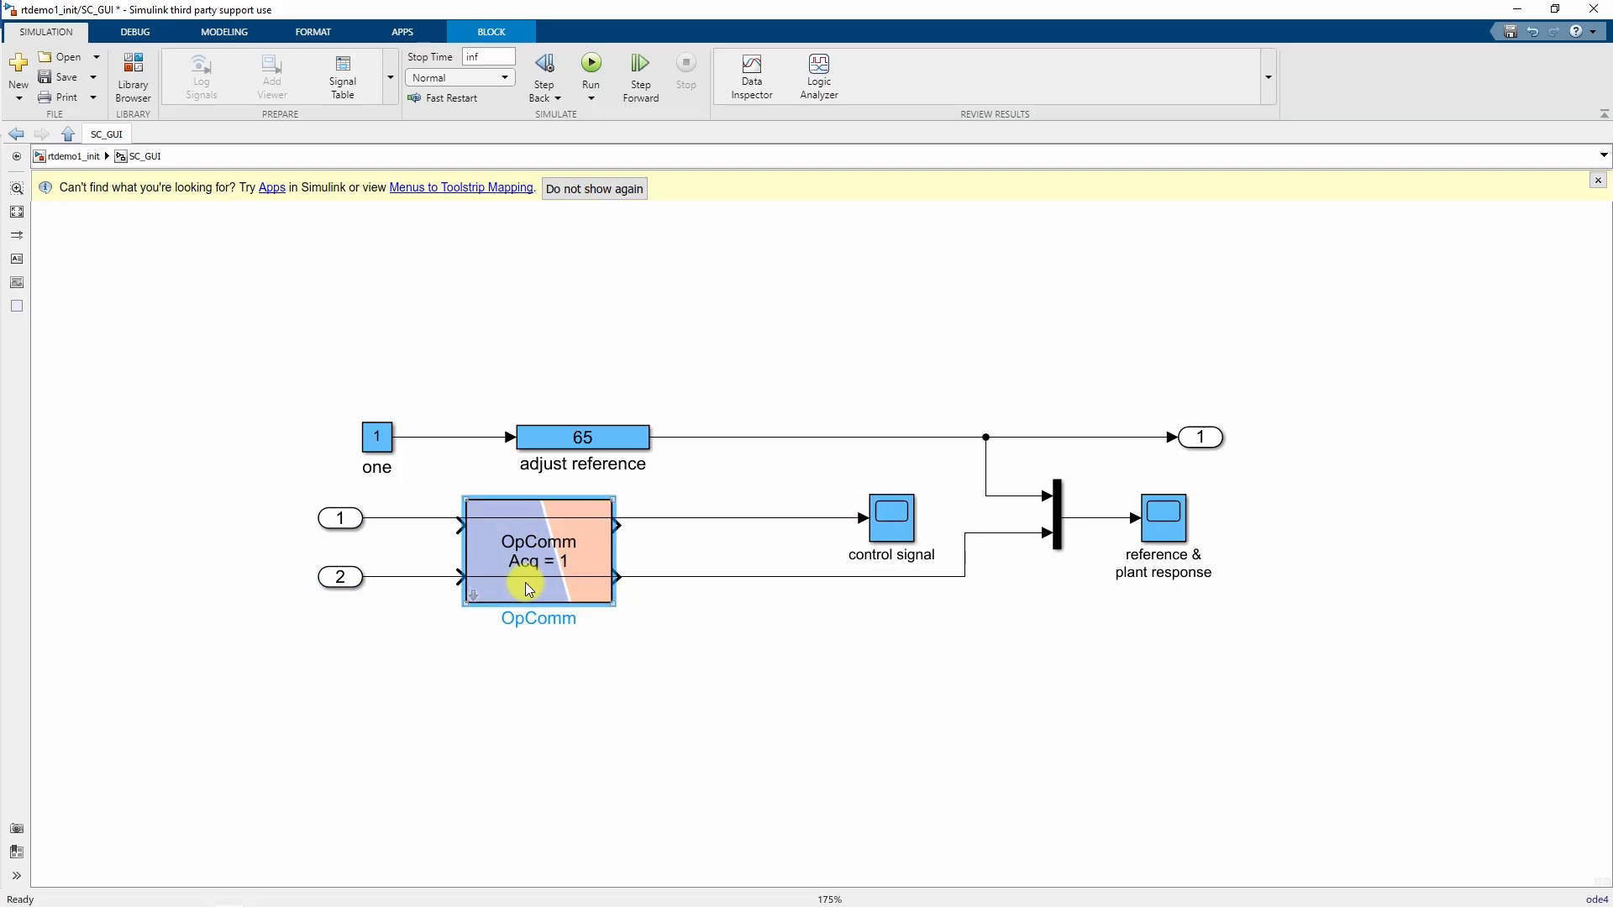
- Reroute inports 1 and 2 through OpComm to control signal and the mux
click(437, 578)
key(Delete)
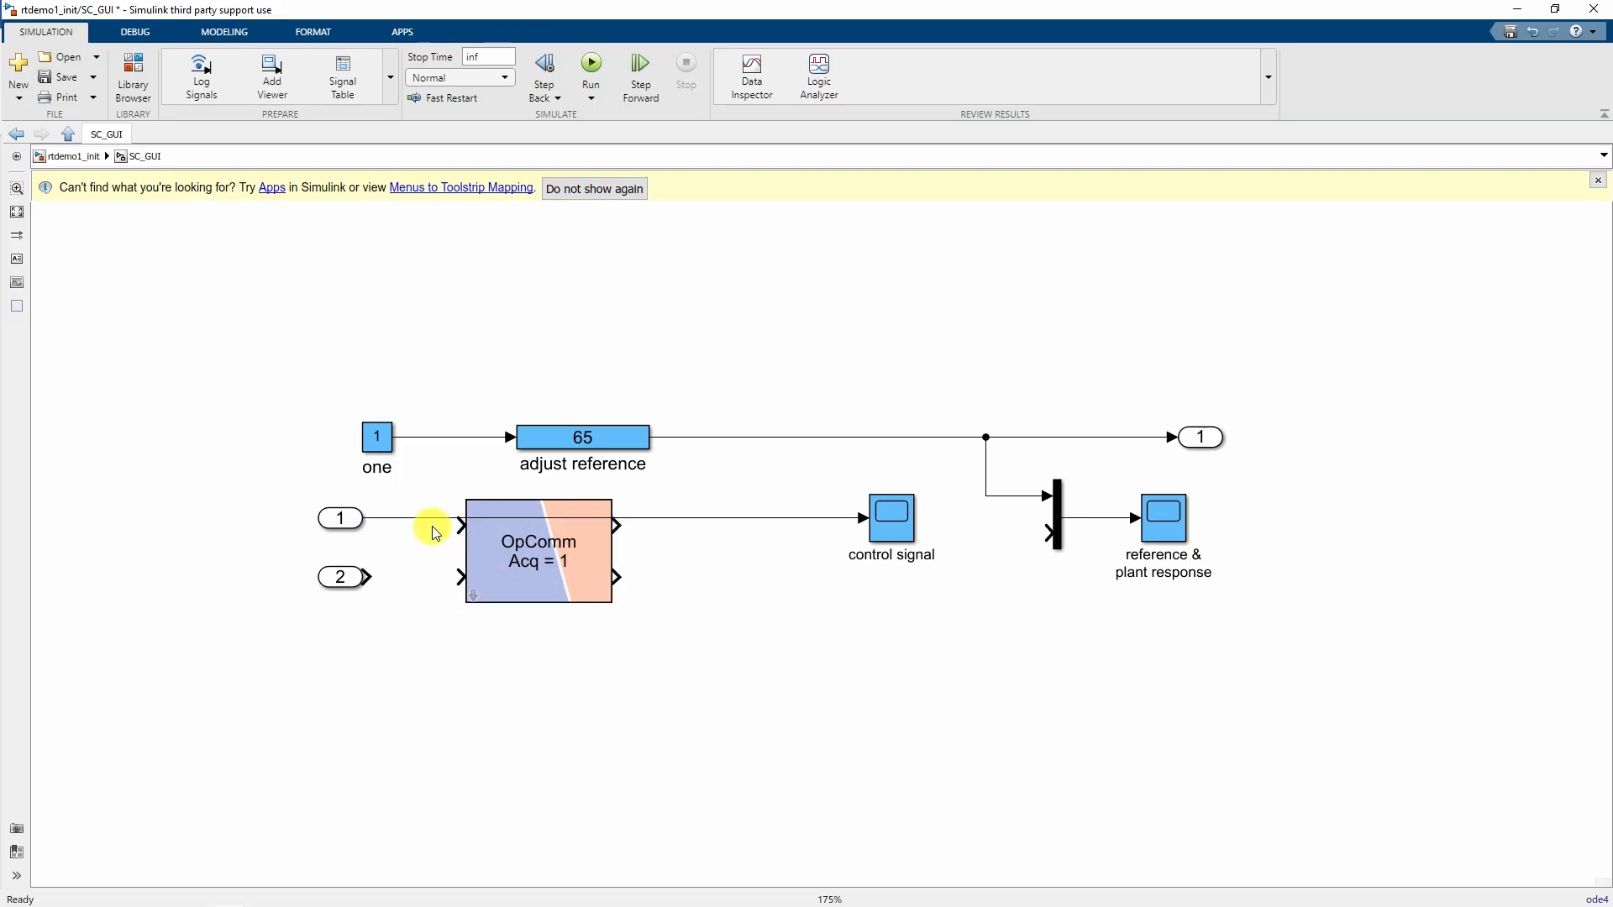
click(432, 518)
key(Delete)
drag(381, 526, 461, 525)
drag(371, 571, 462, 575)
drag(619, 520, 865, 518)
drag(615, 576, 1047, 536)
- Align the OpComm block and confirm its parameters with Acq = 1
drag(540, 582, 615, 607)
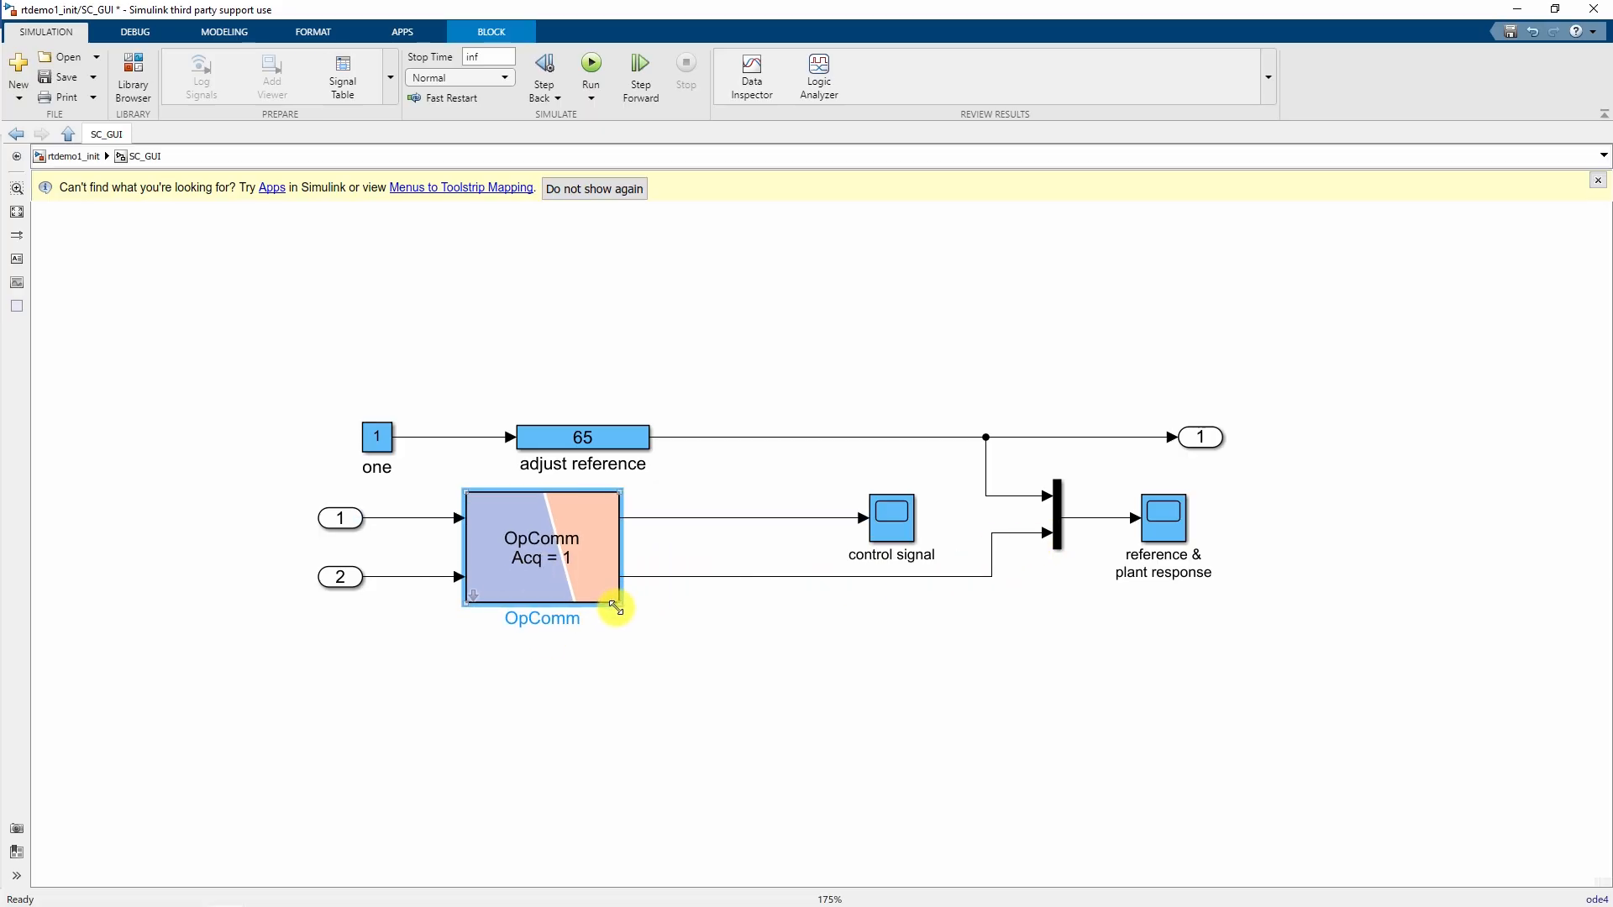
click(539, 674)
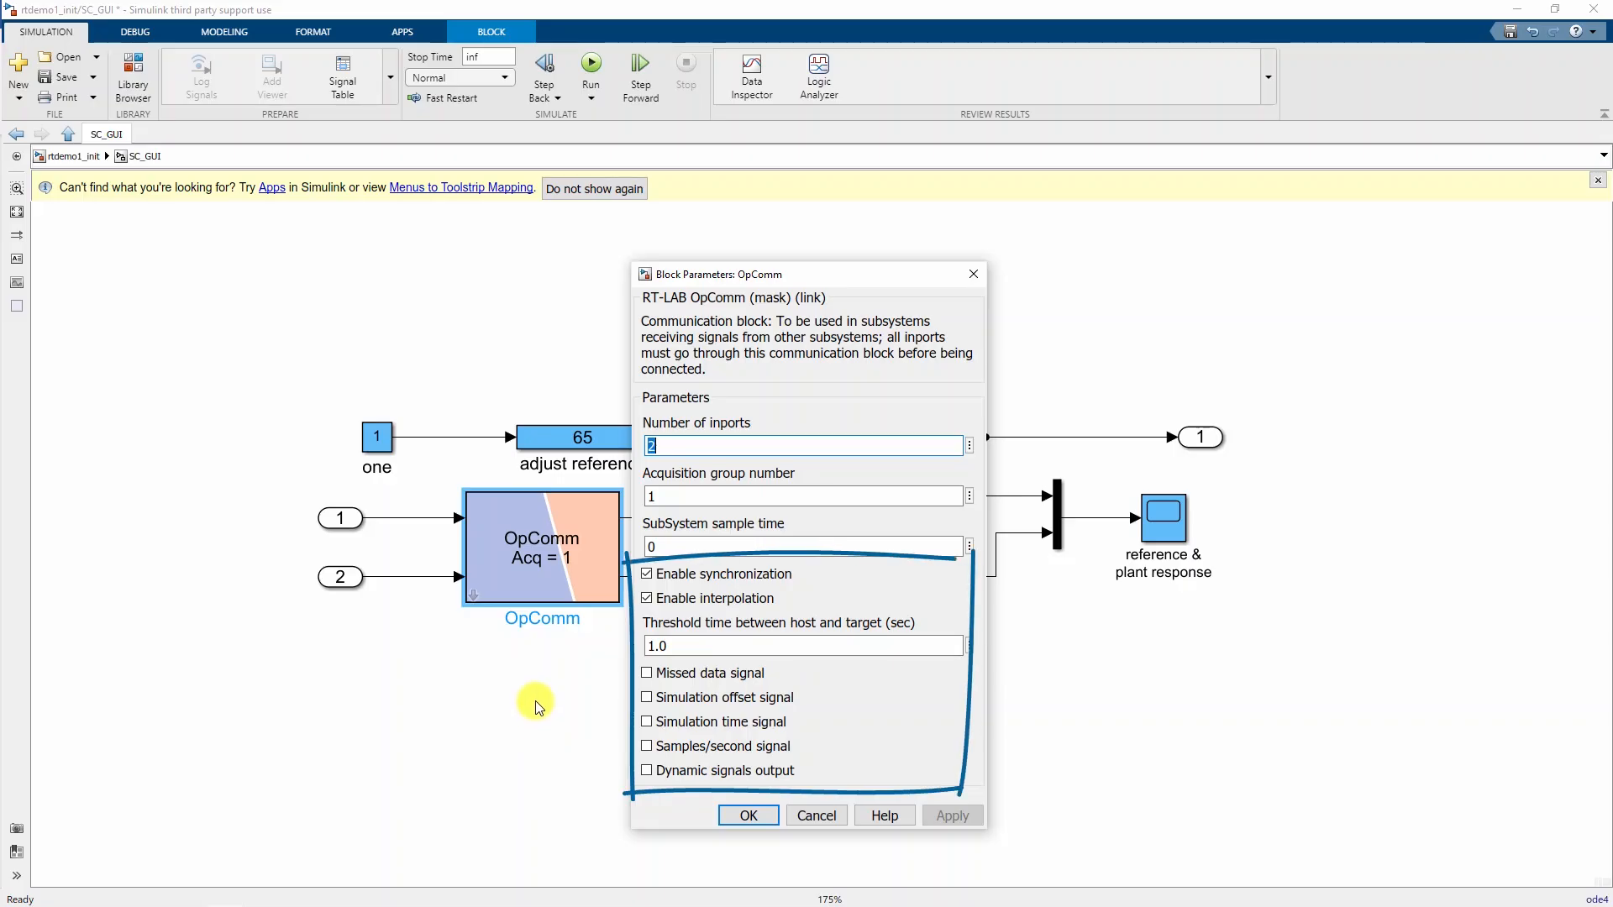
click(748, 816)
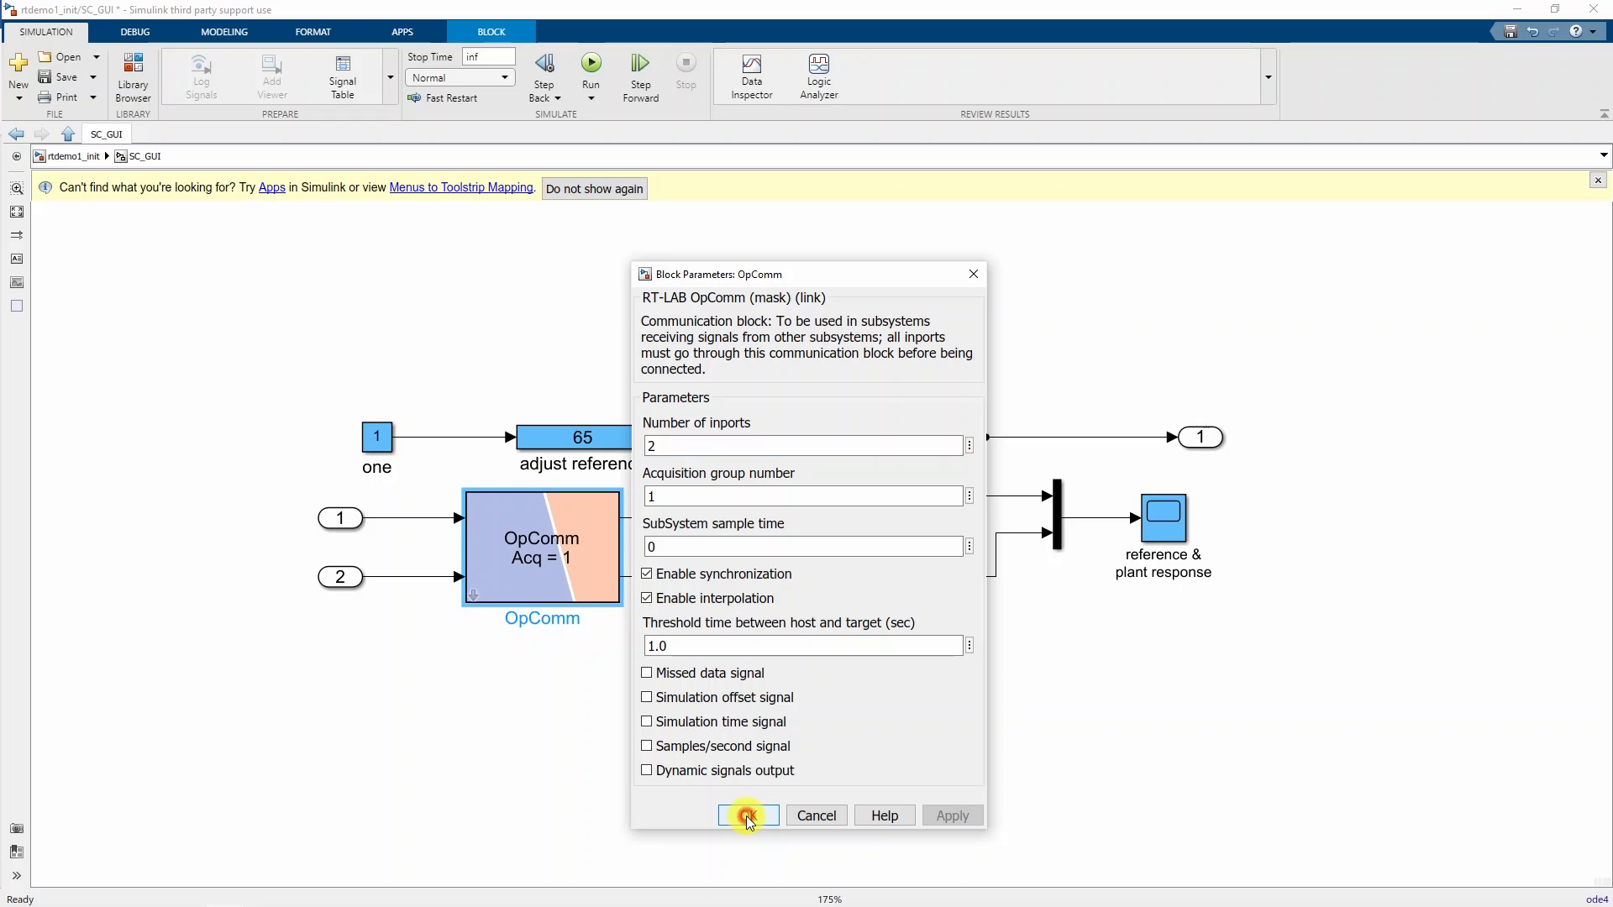
click(330, 777)
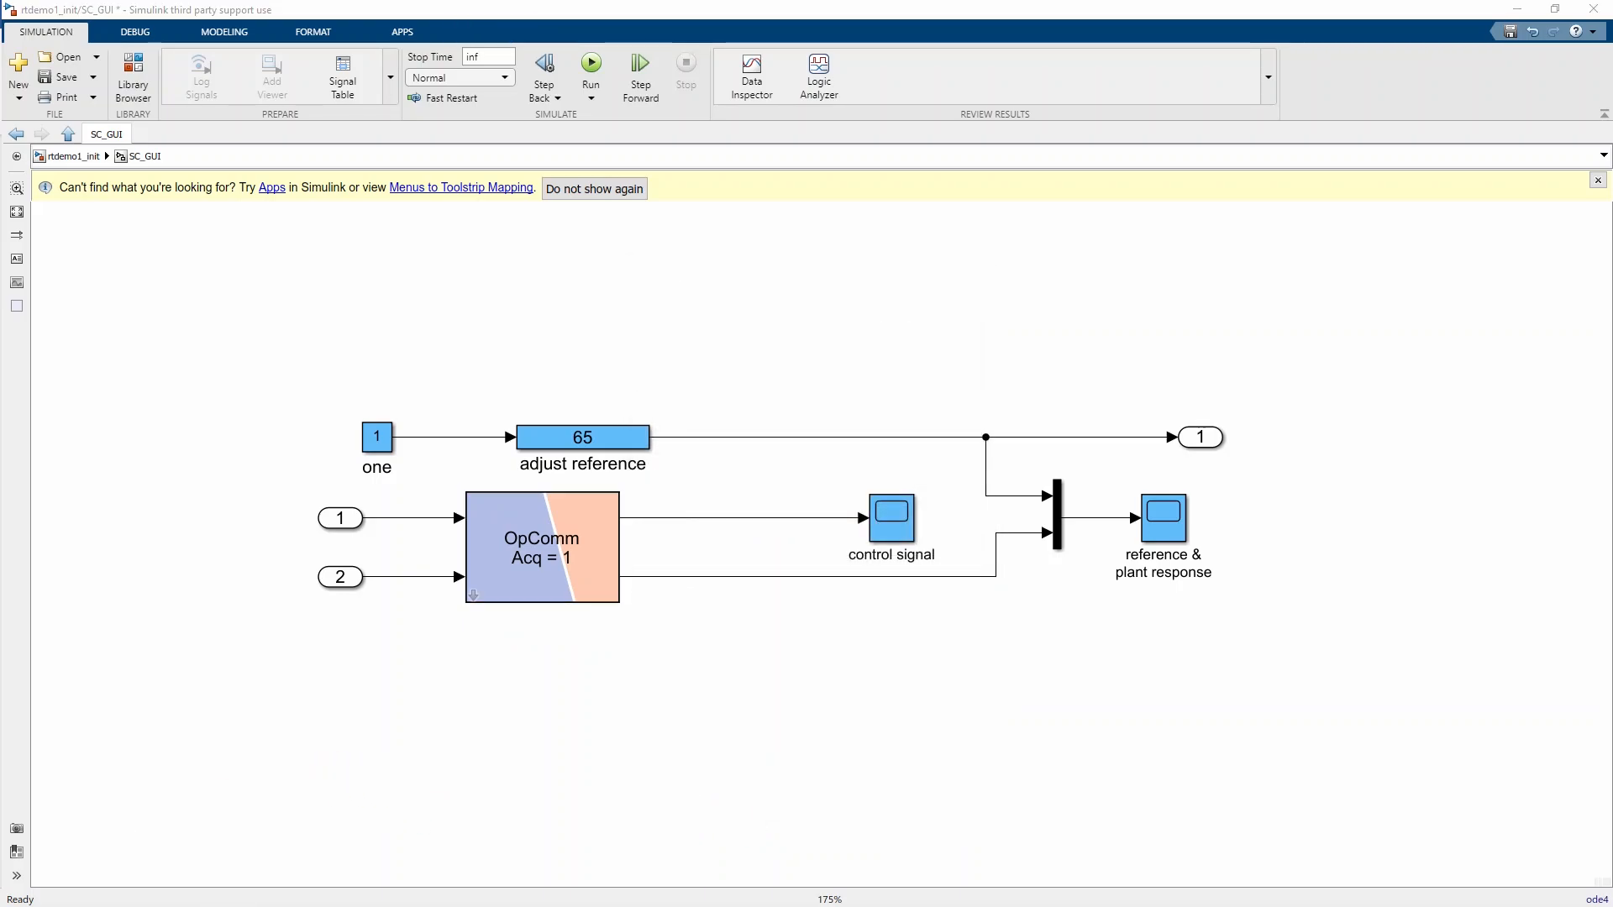
- Turn off Signal storage reuse in rtdemo1_init's configuration parameters
click(71, 157)
click(424, 661)
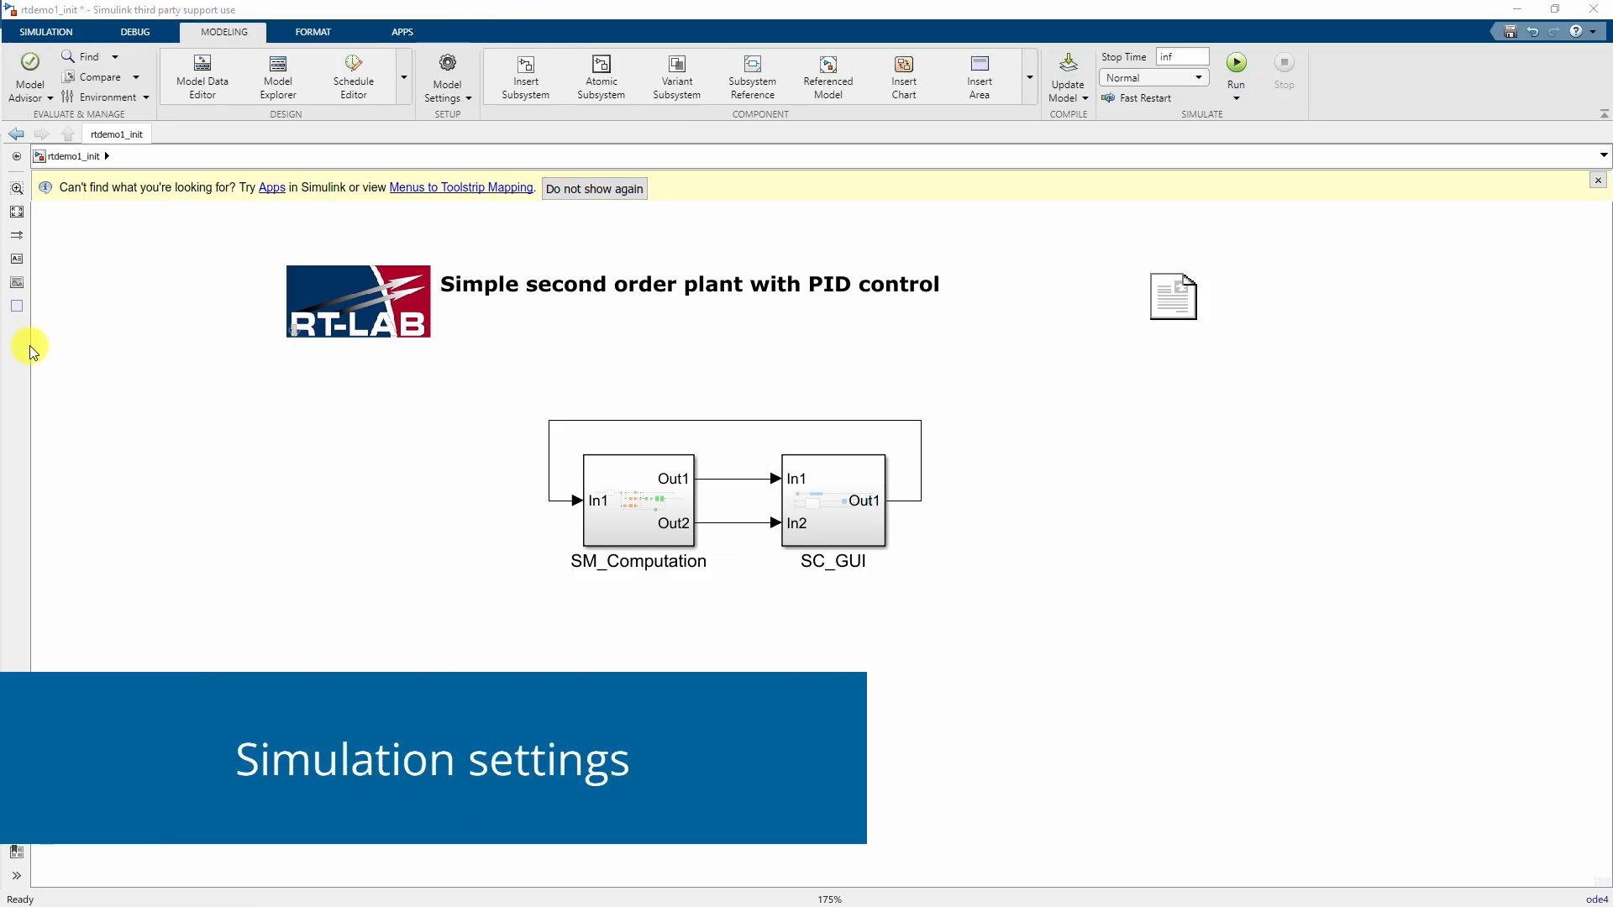
click(445, 63)
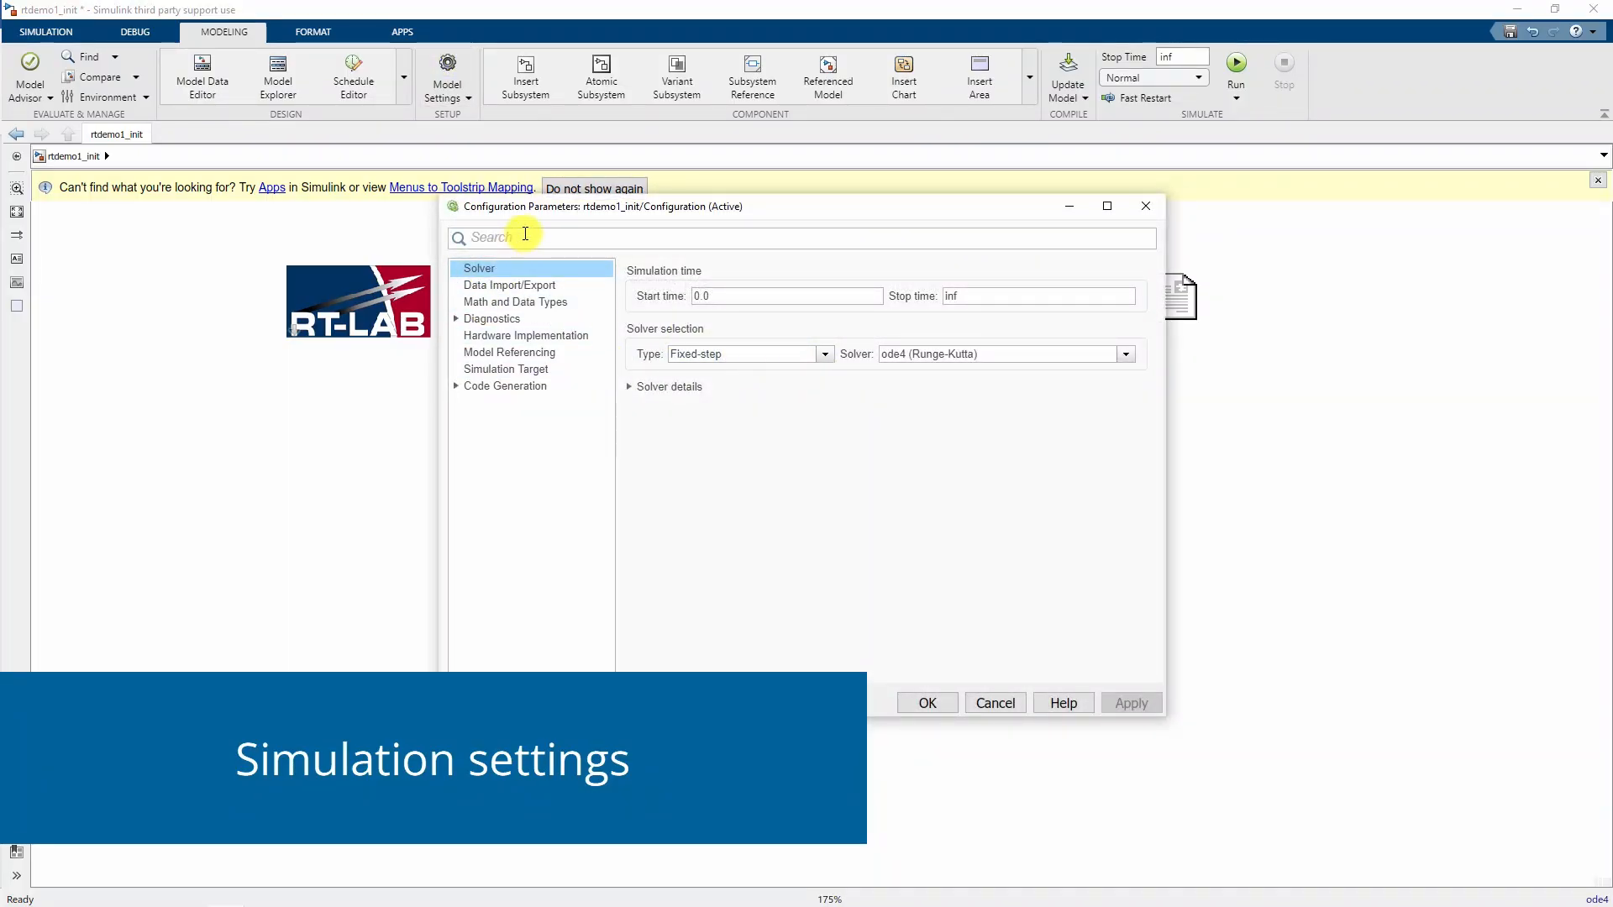
click(522, 238)
text(signal)
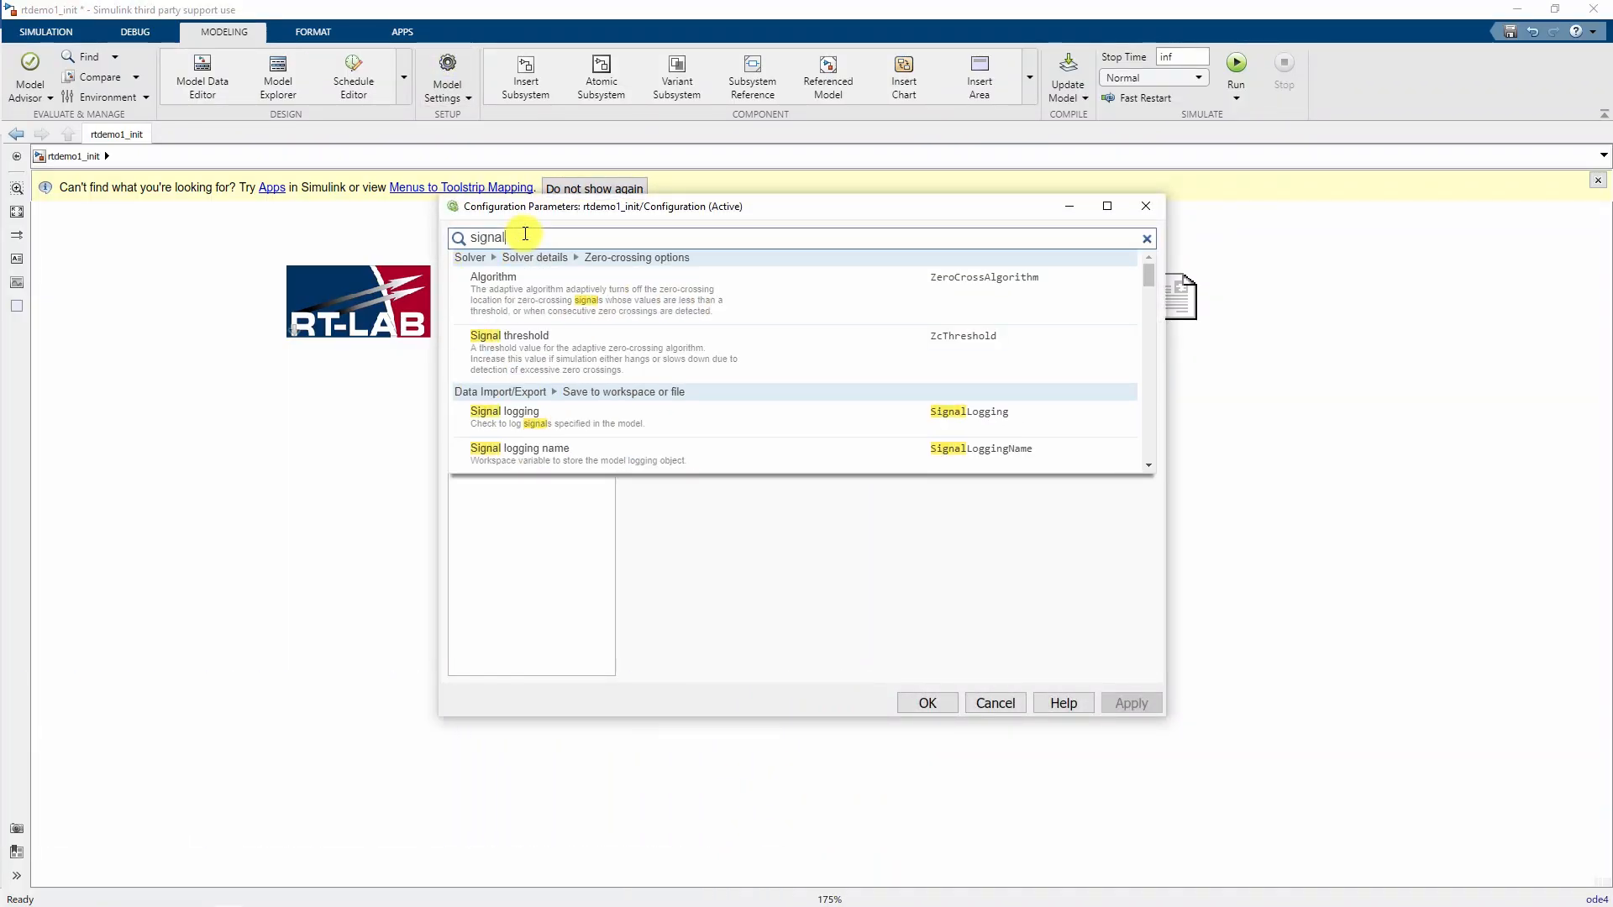
text( storage)
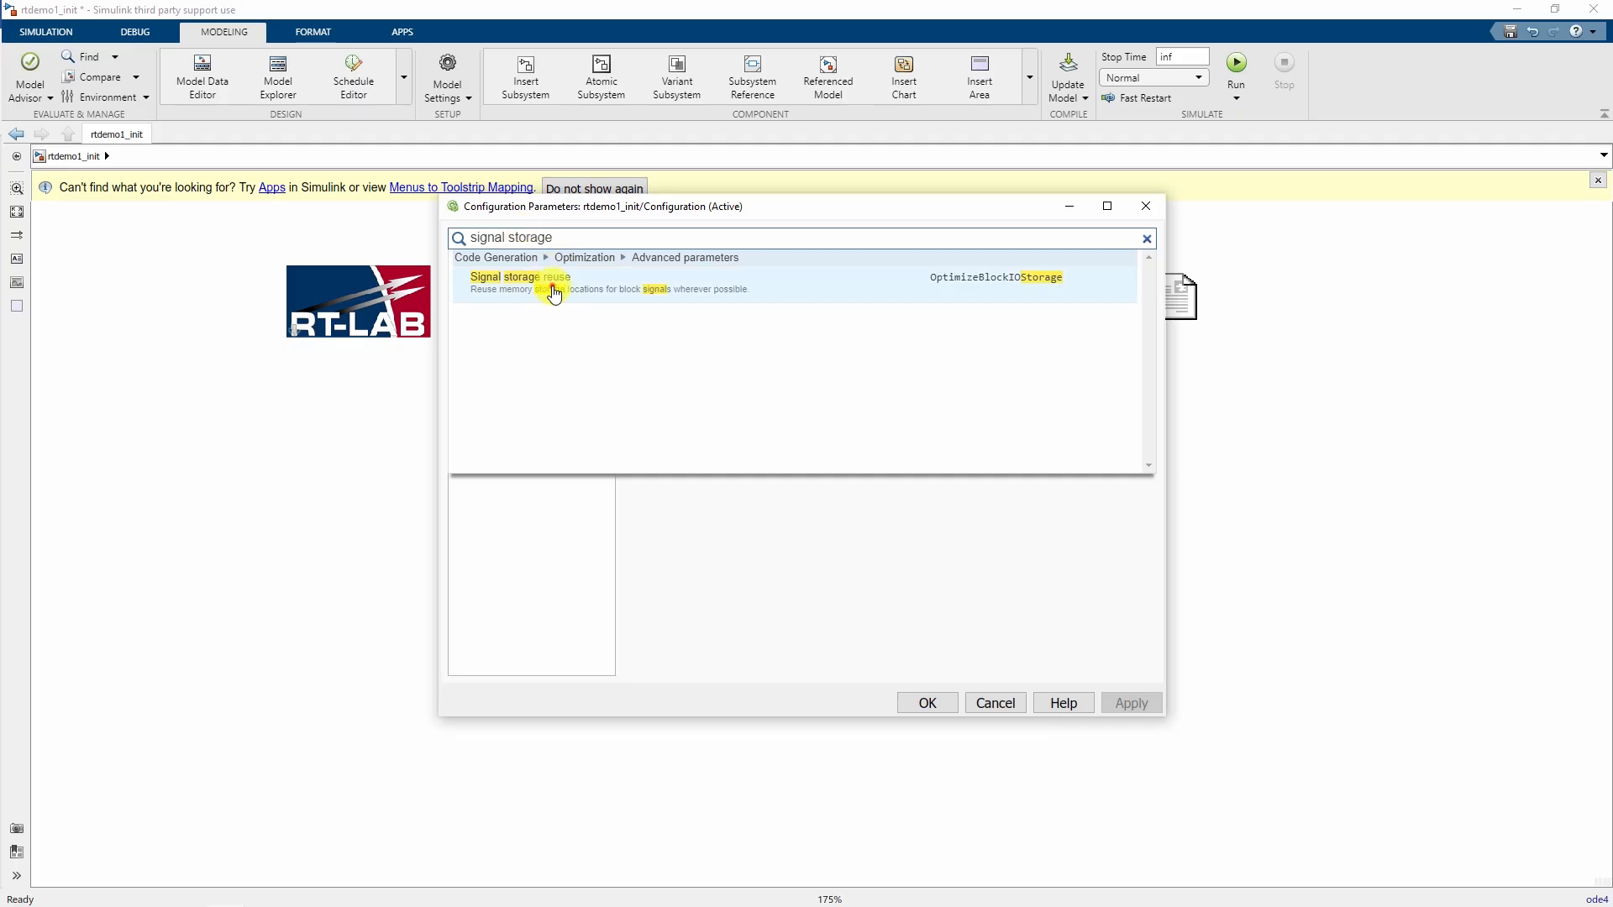
click(551, 283)
click(642, 415)
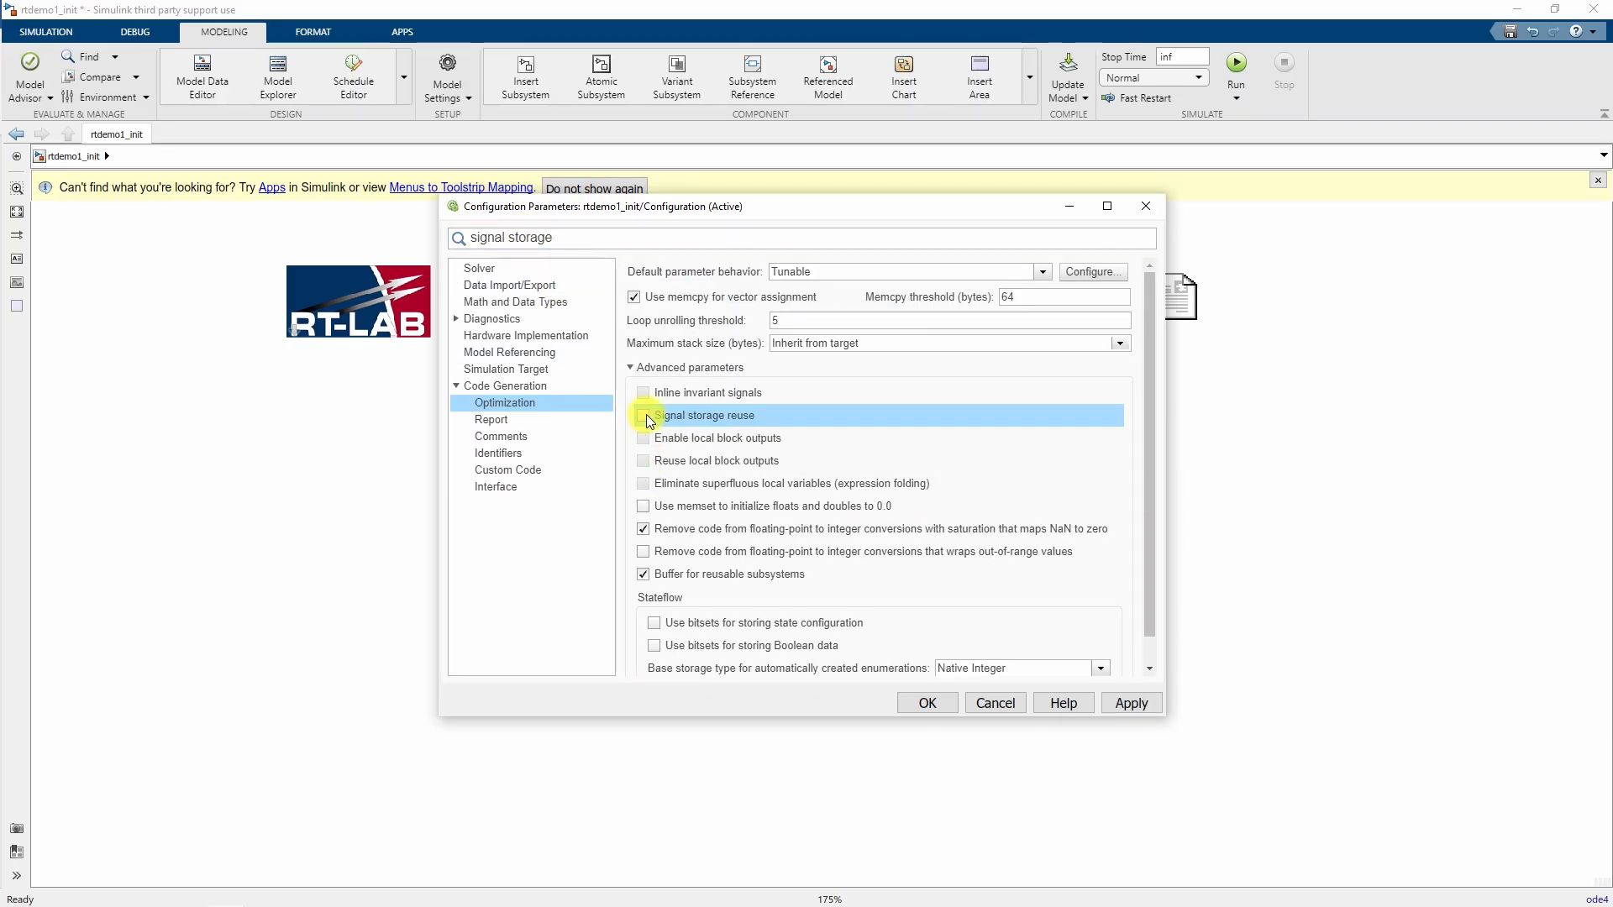
- Turn off Block reduction and apply the configuration
click(581, 241)
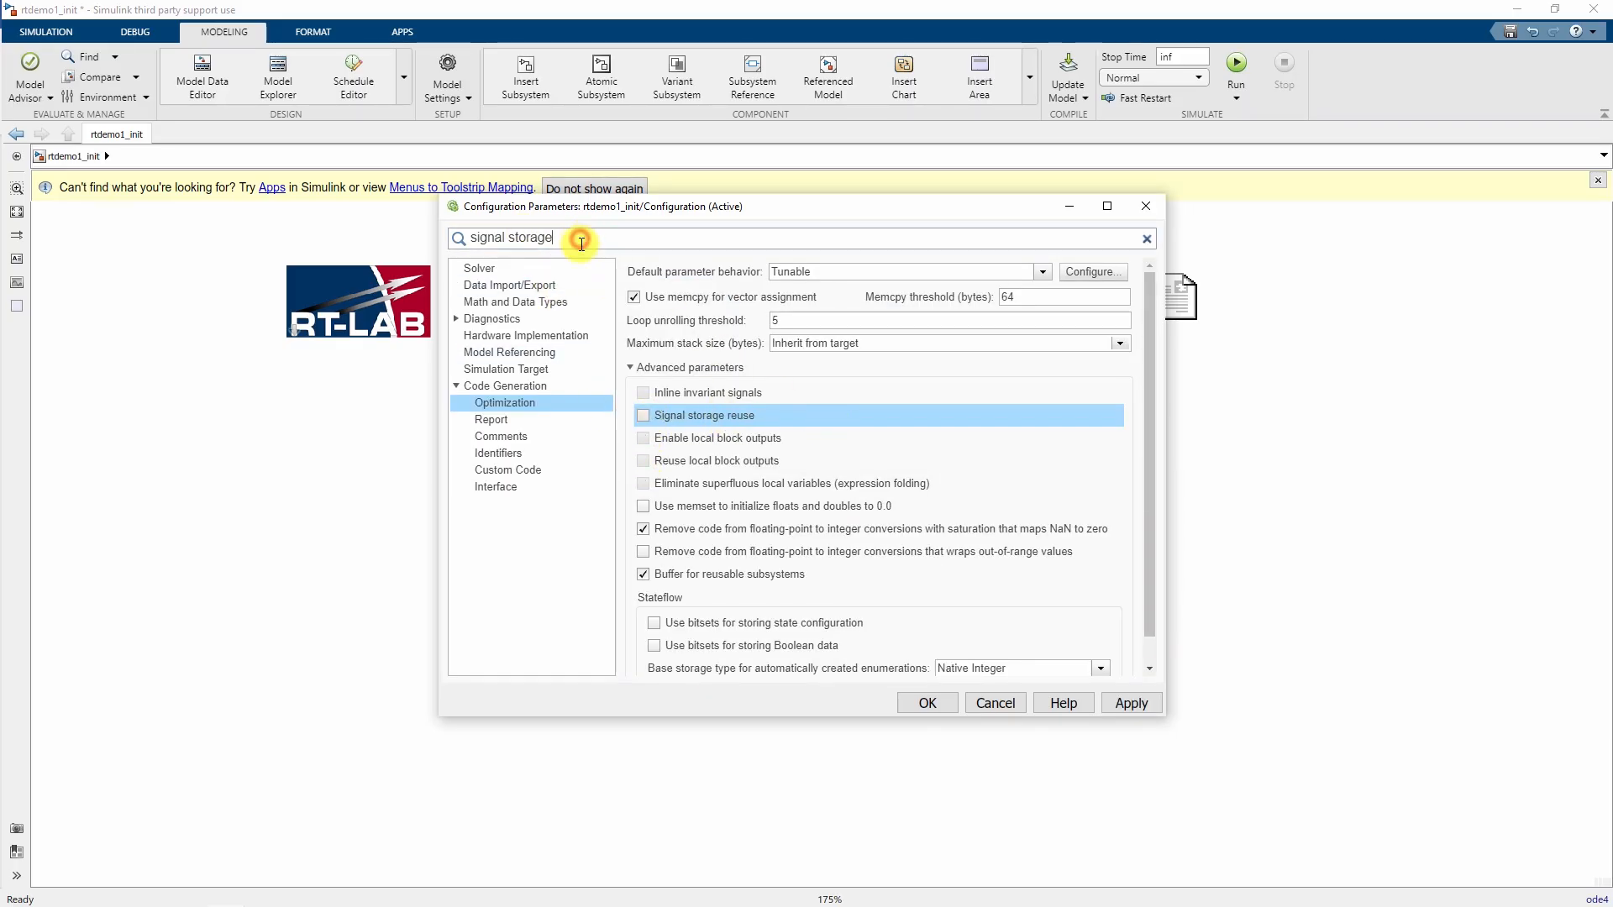
key(ctrl+a)
text(block red)
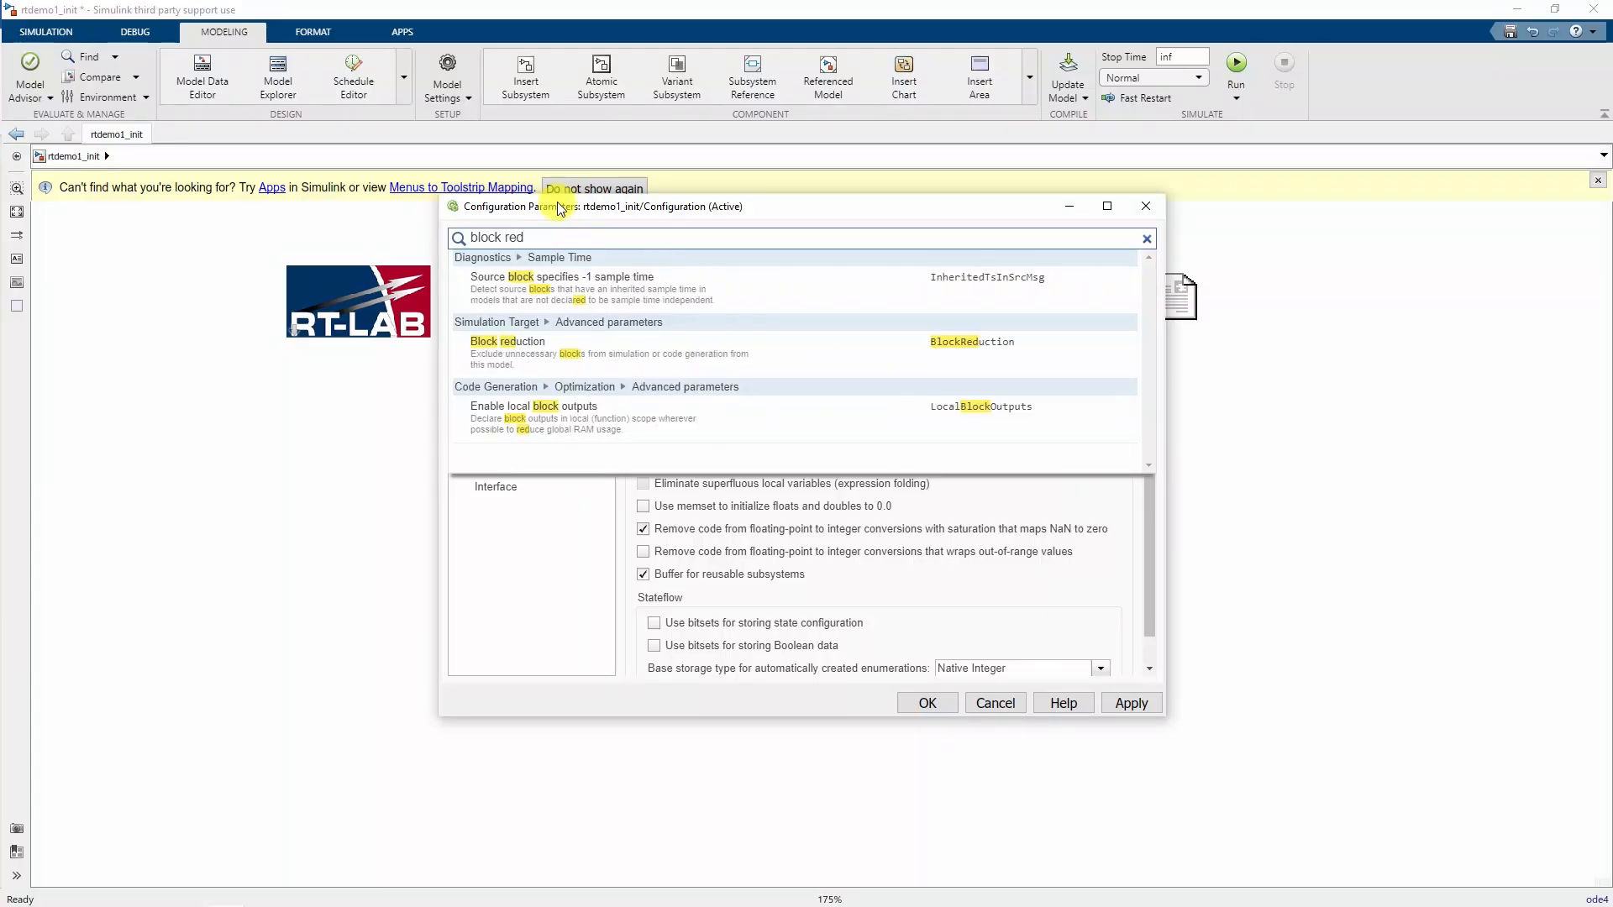
click(538, 348)
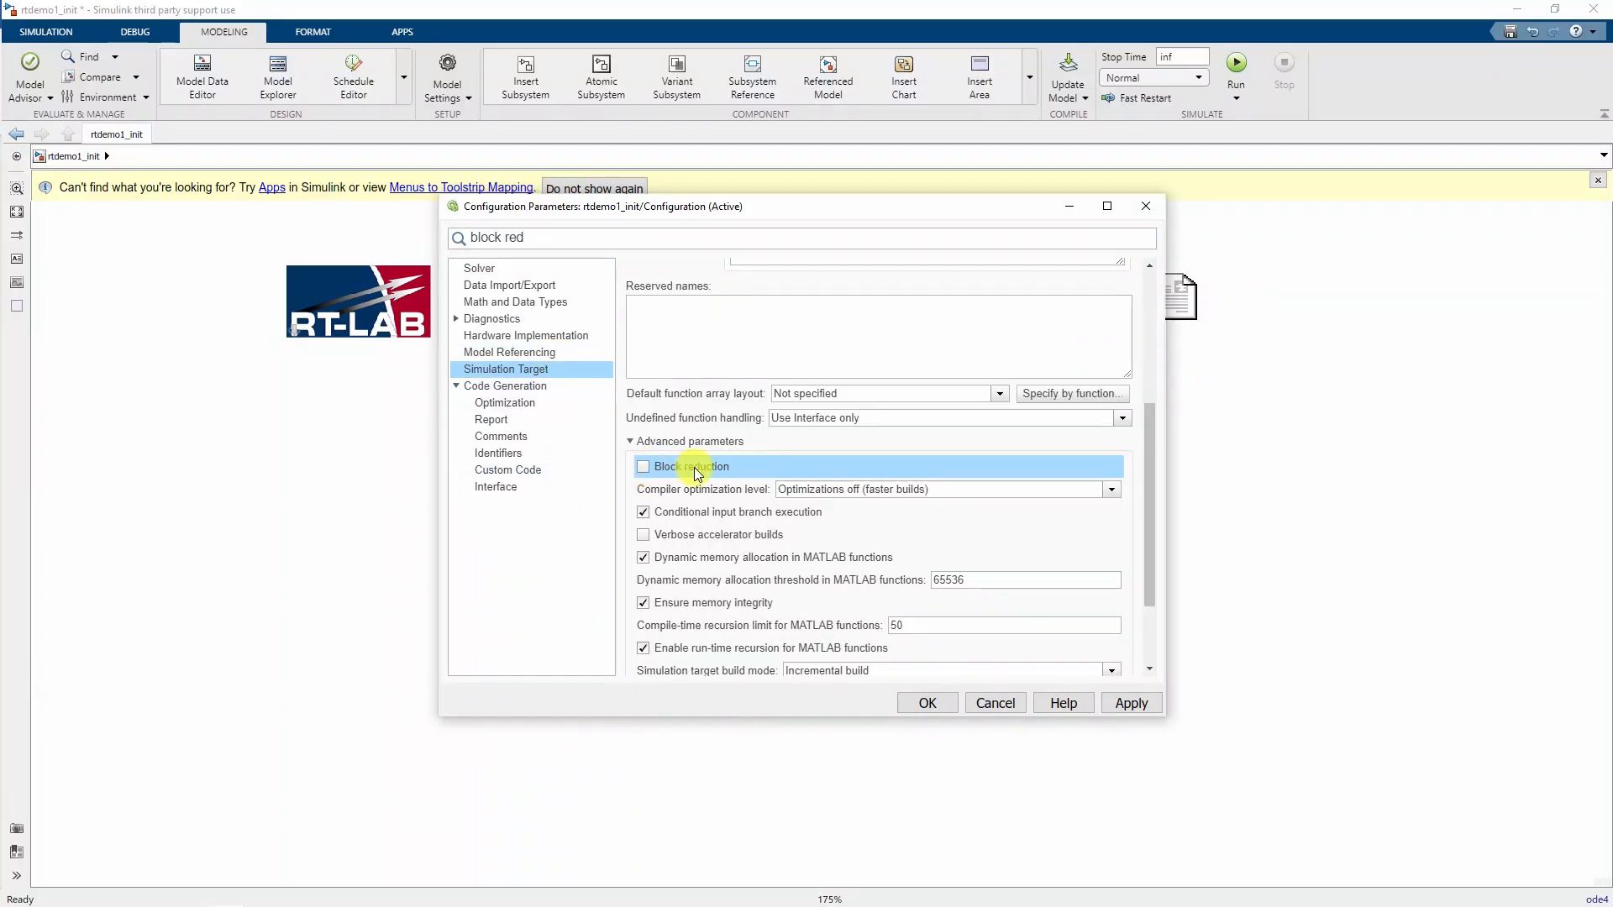
click(921, 706)
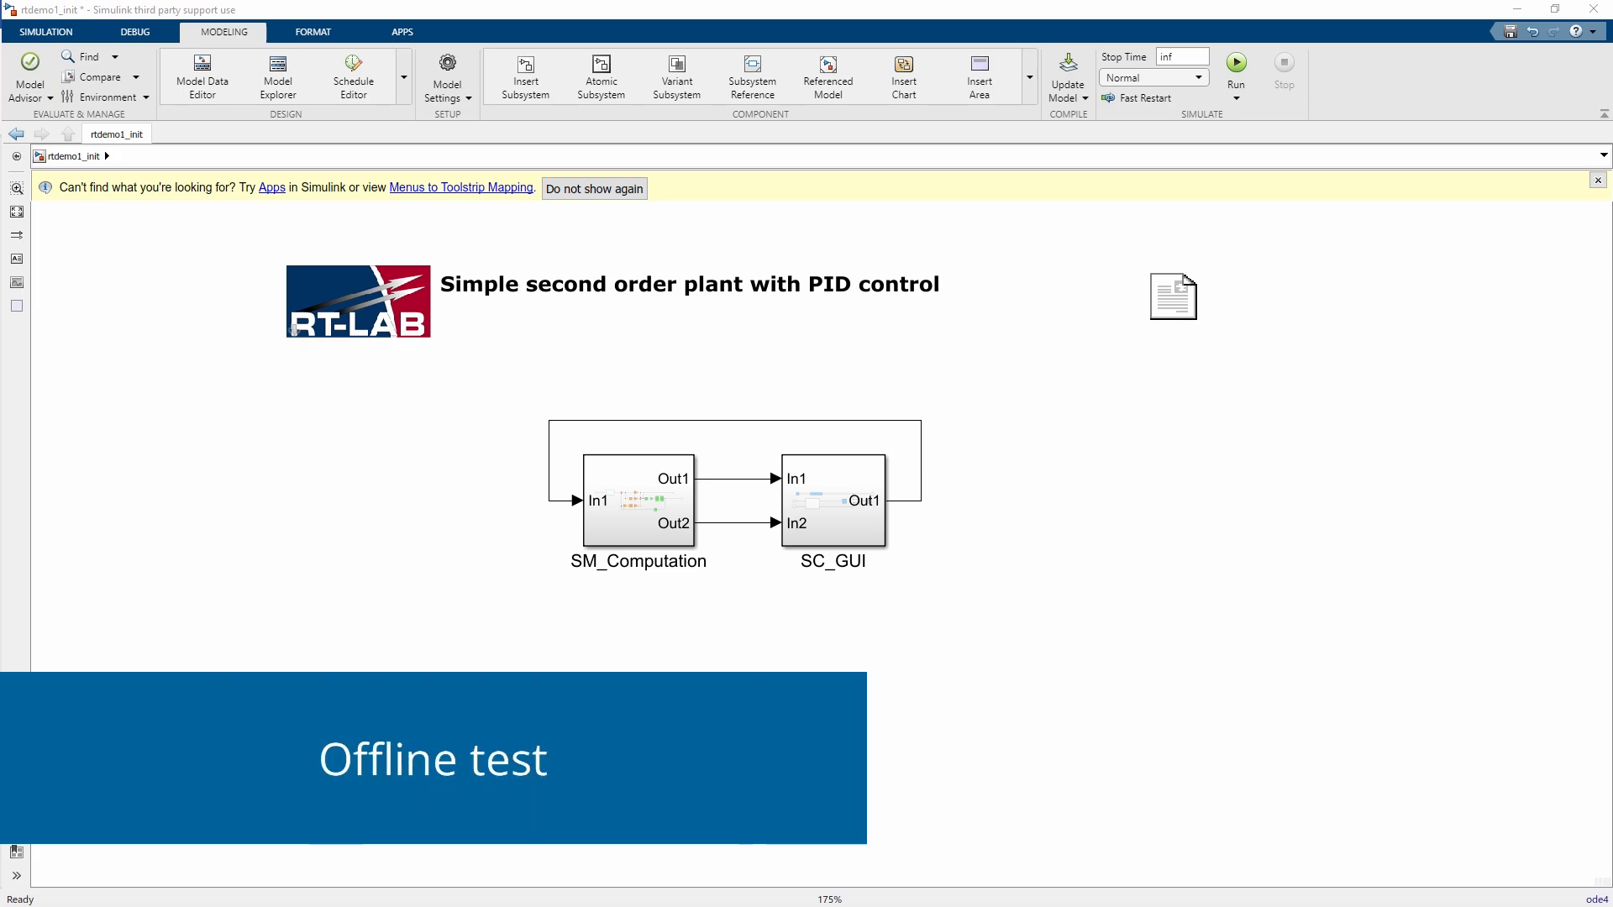
- Test-run the model offline, lowering the adjust reference gain to 22, then stop it
click(1236, 63)
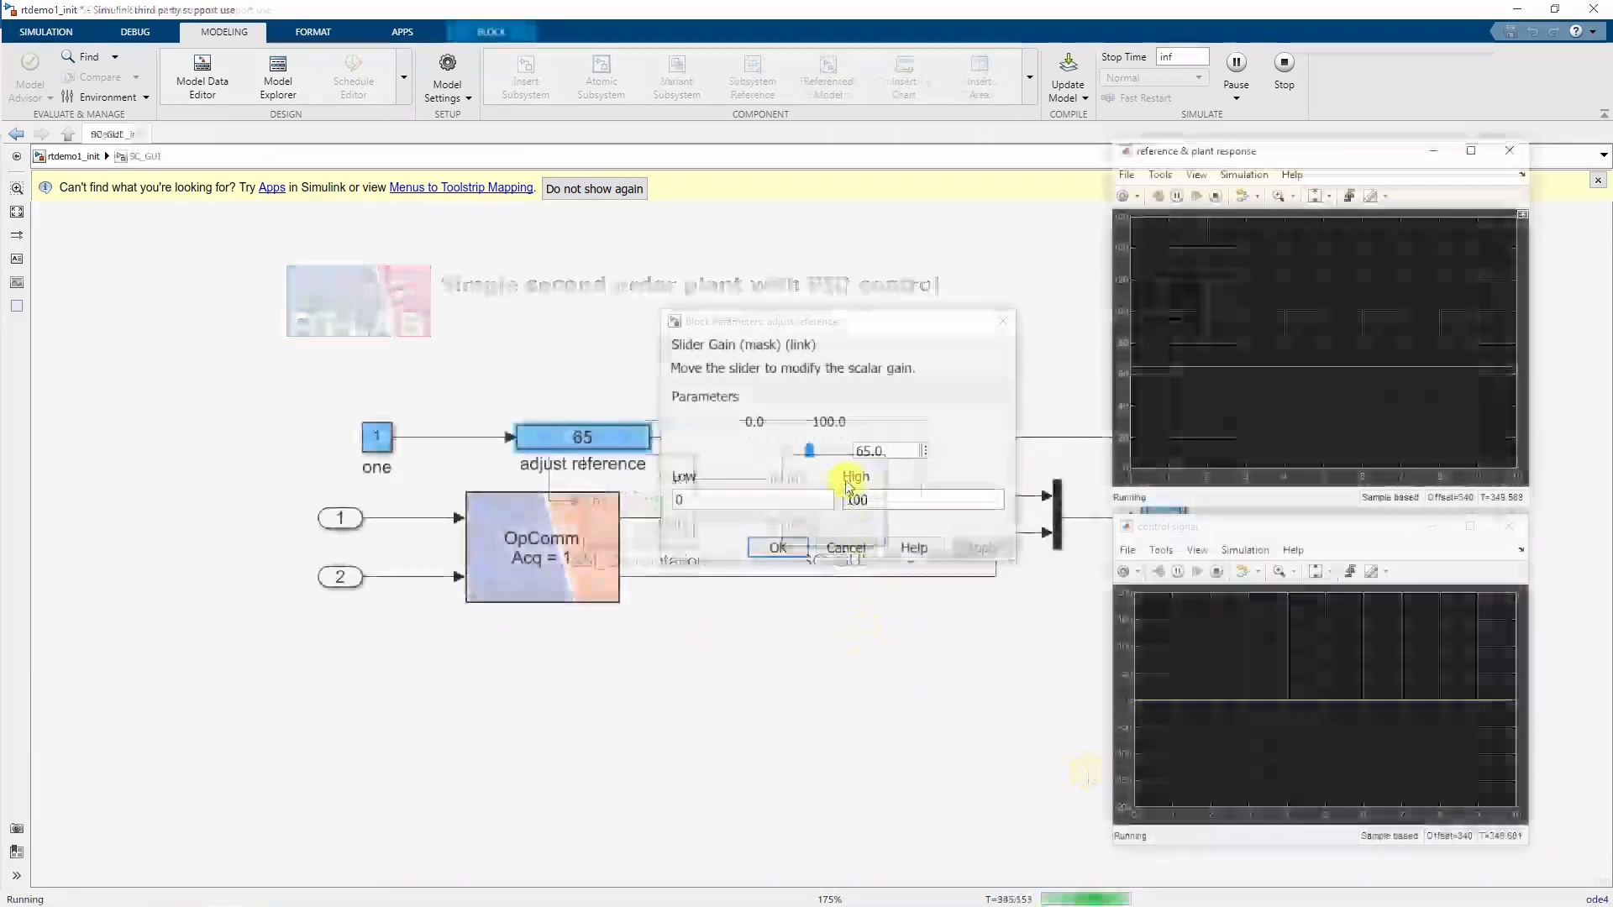
drag(808, 455, 772, 456)
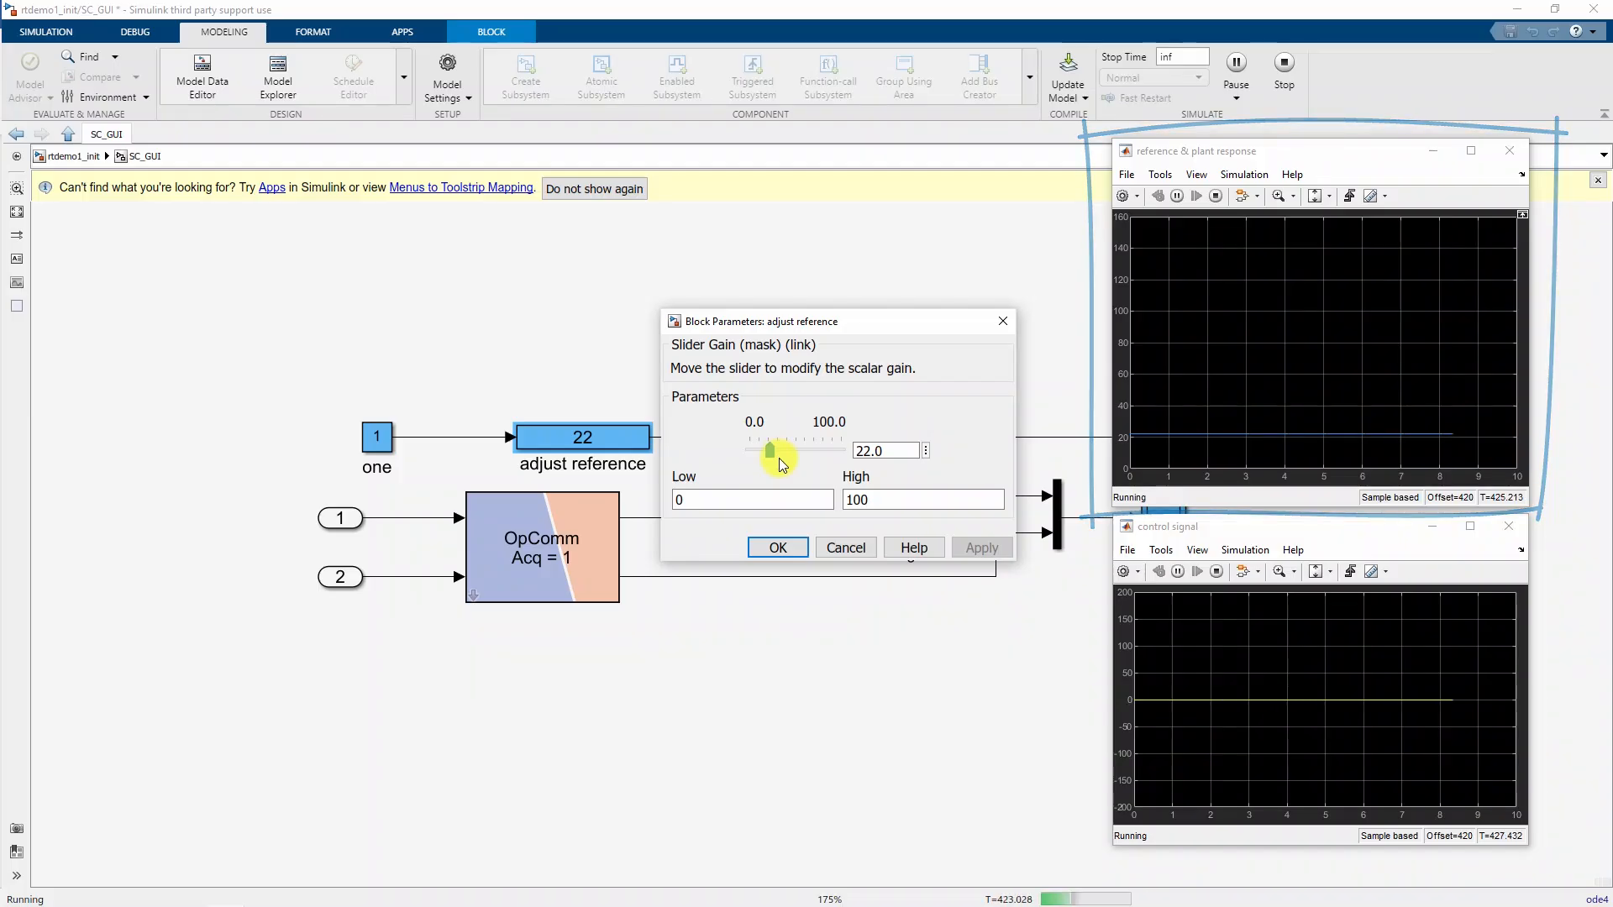
click(781, 548)
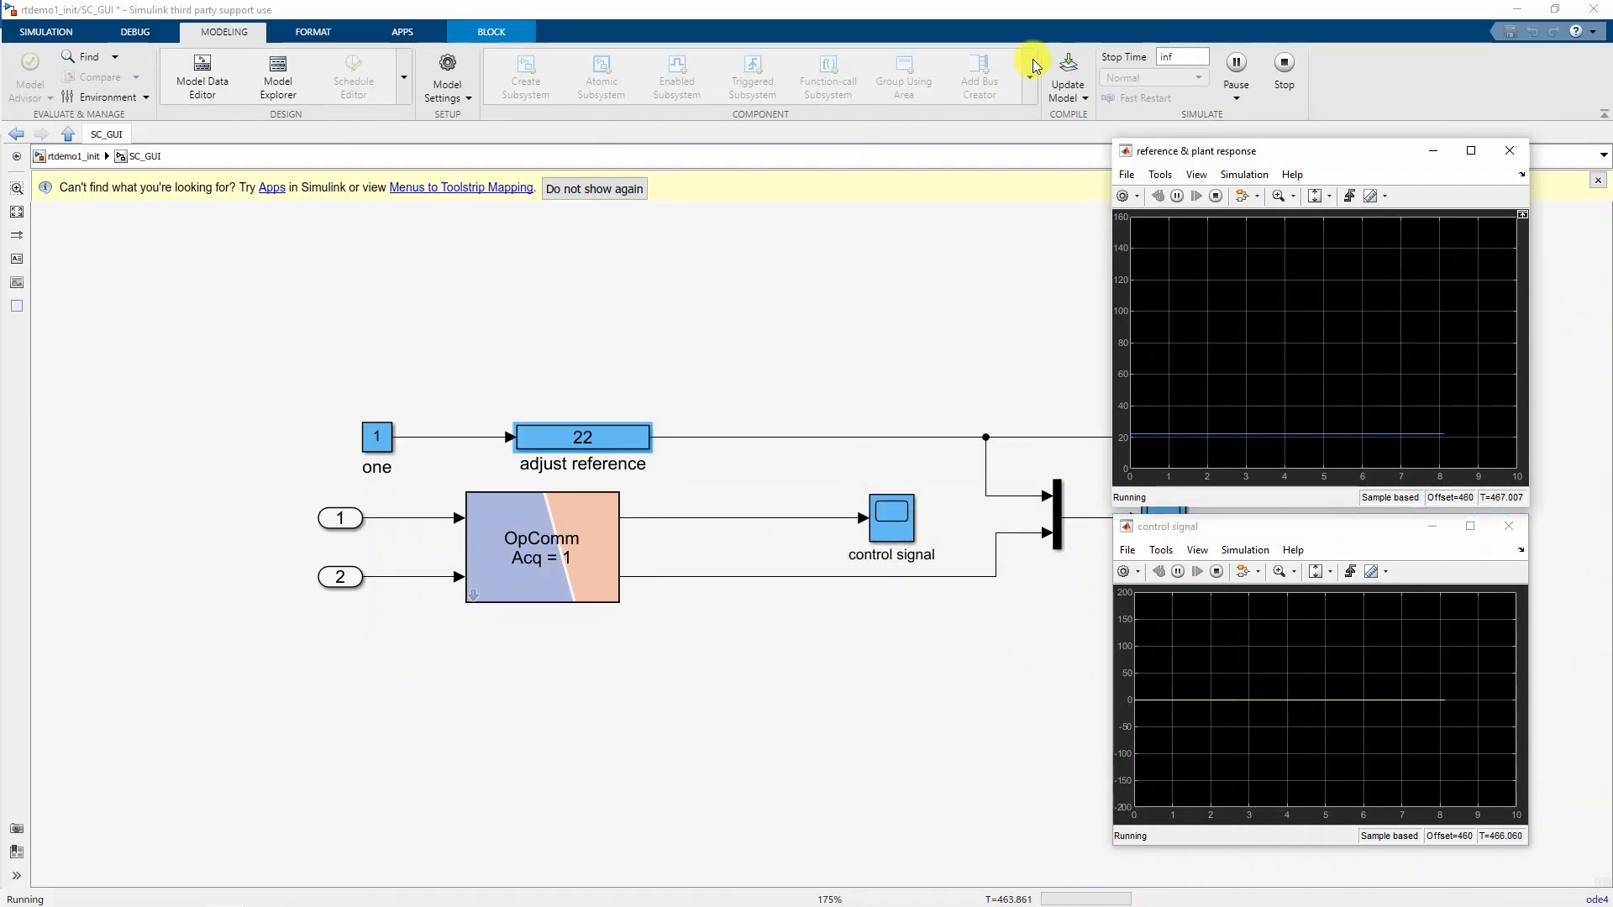
click(1280, 63)
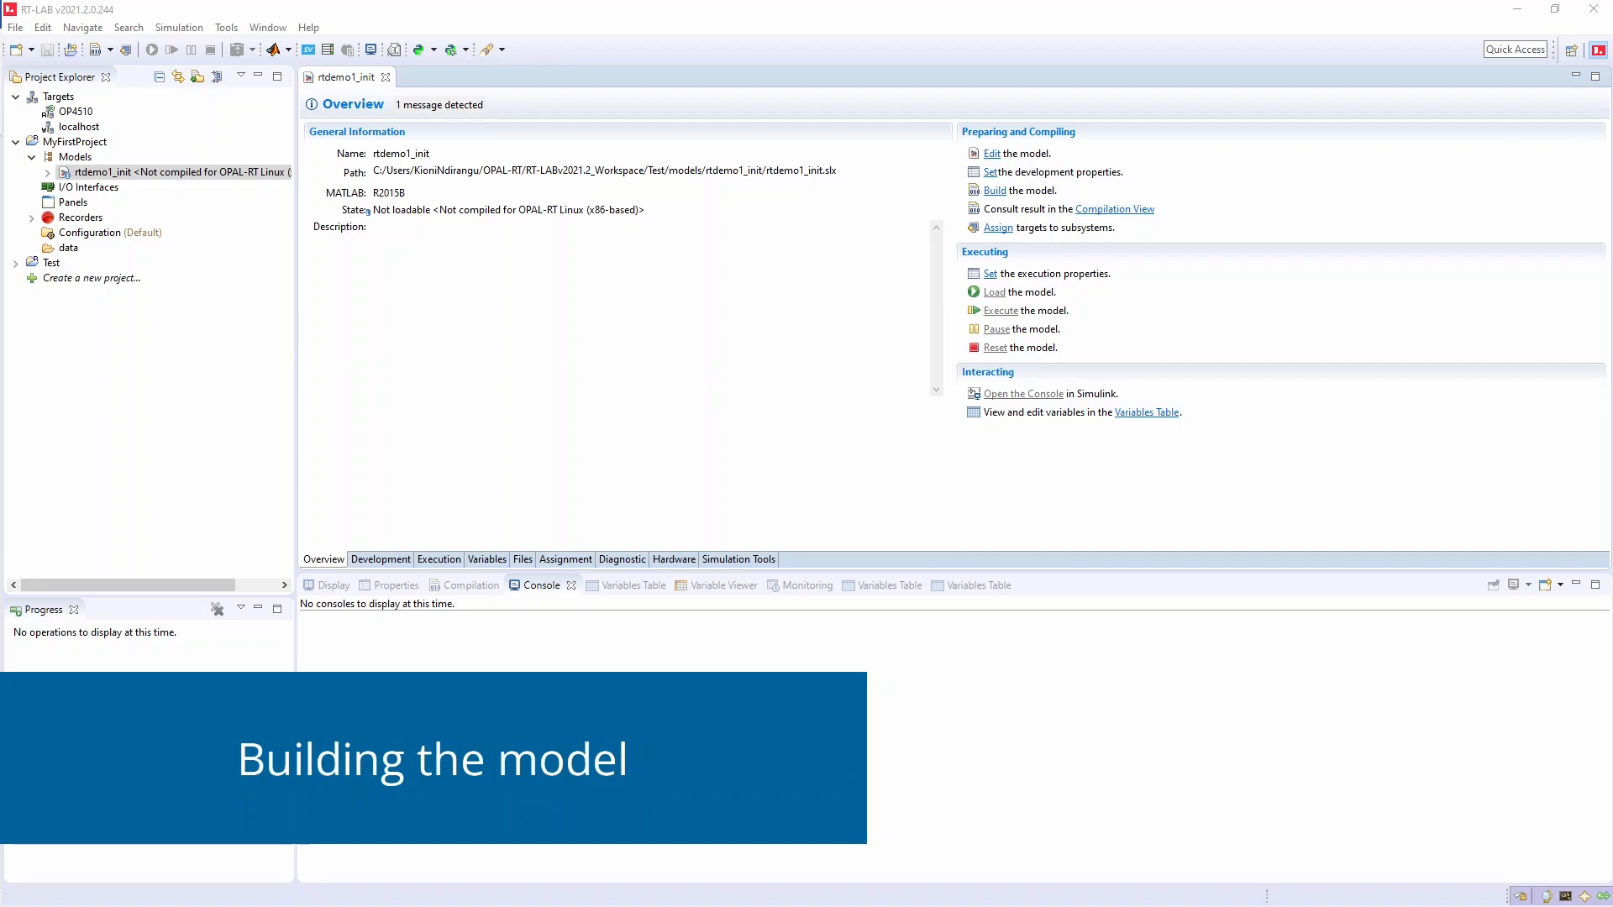
- Open rtdemo1_init's build configuration showing MATLAB R2019B, node OP4510 and all six steps
click(92, 174)
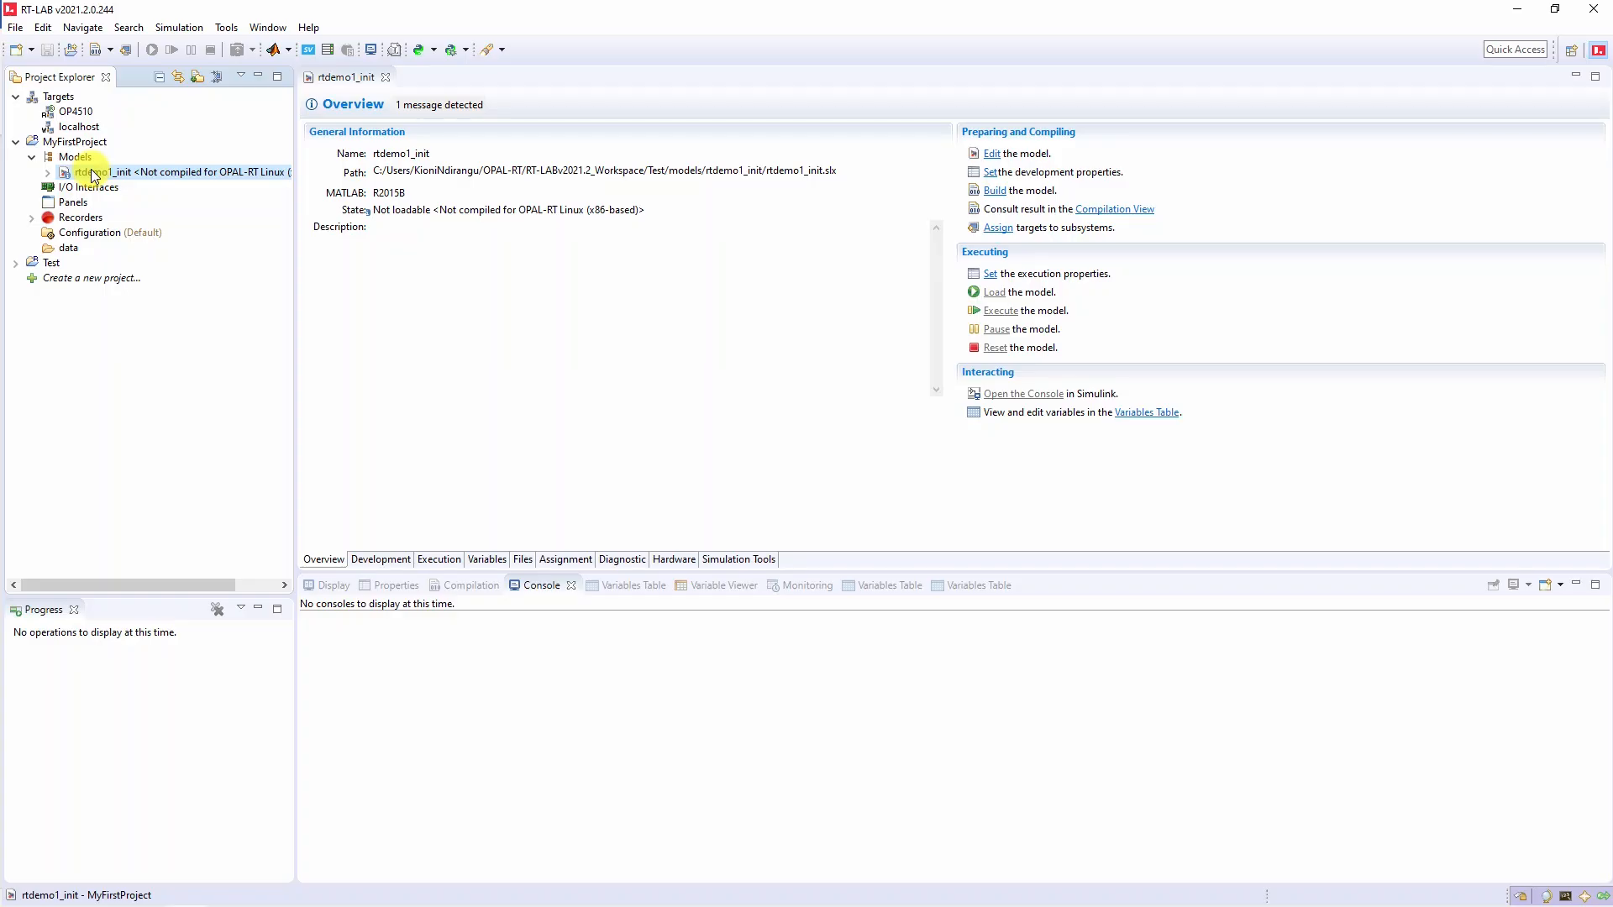
right_click(94, 175)
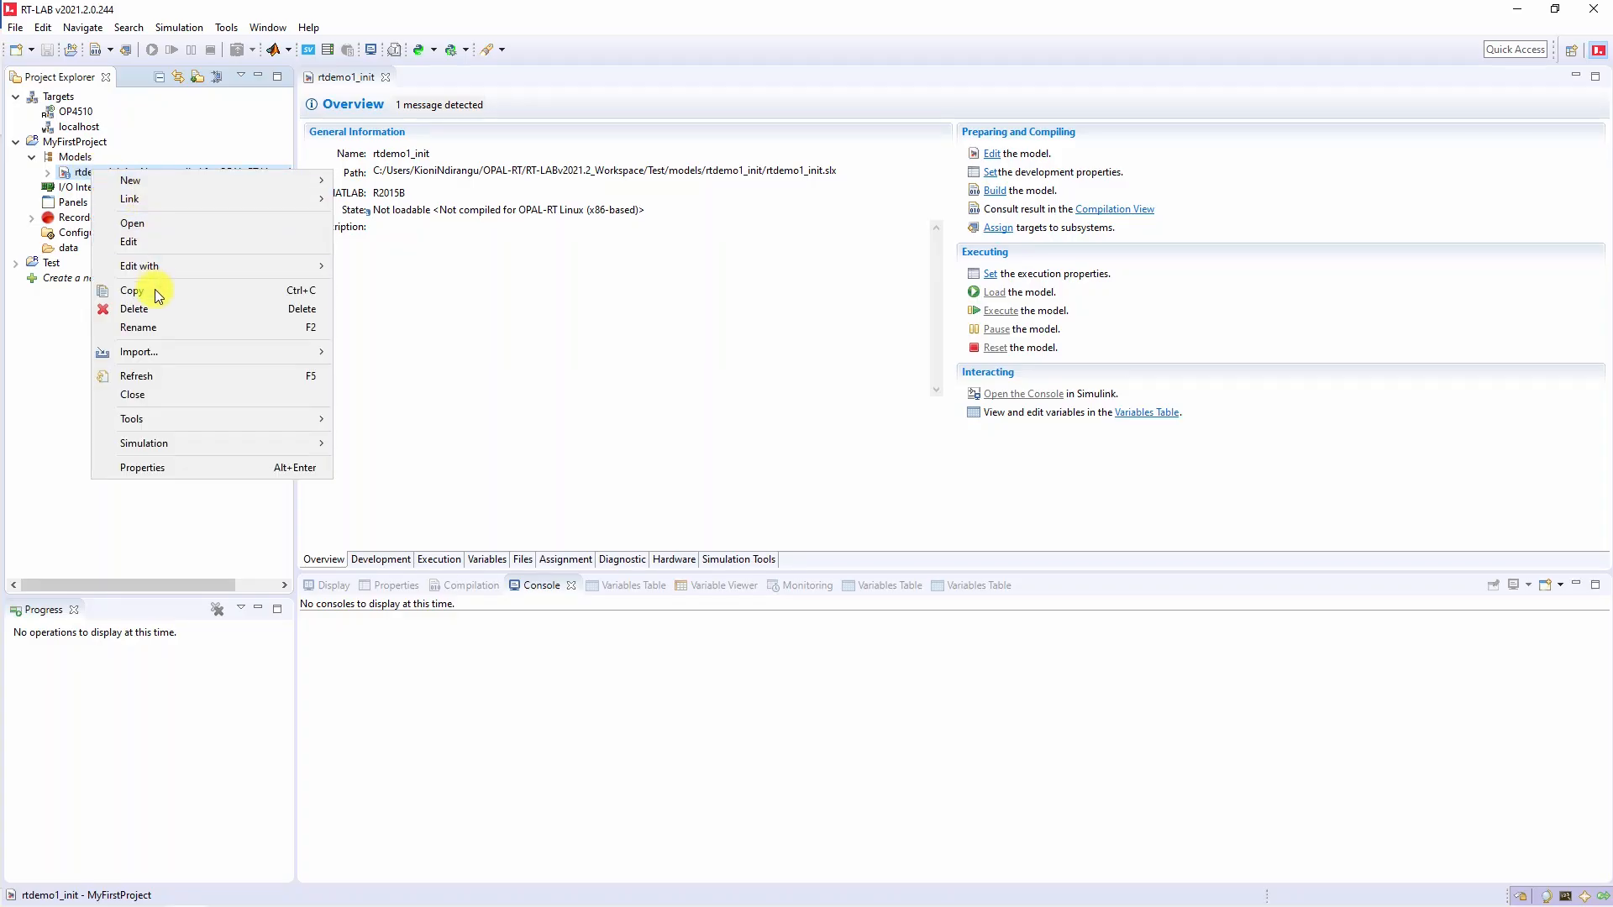
mouse_move(149, 447)
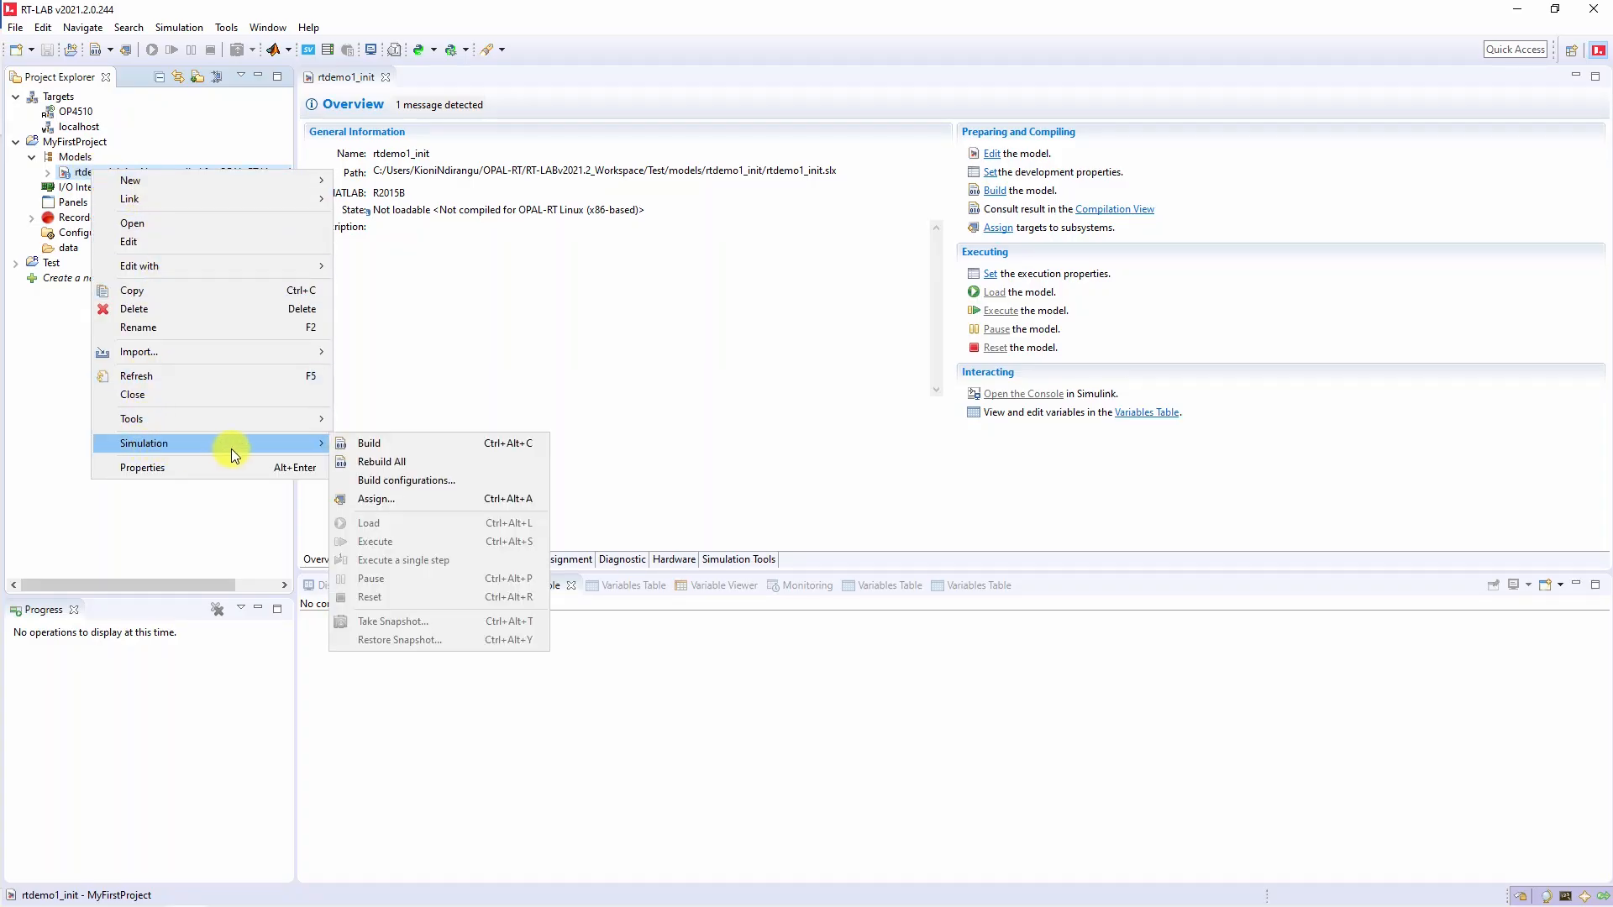
click(404, 479)
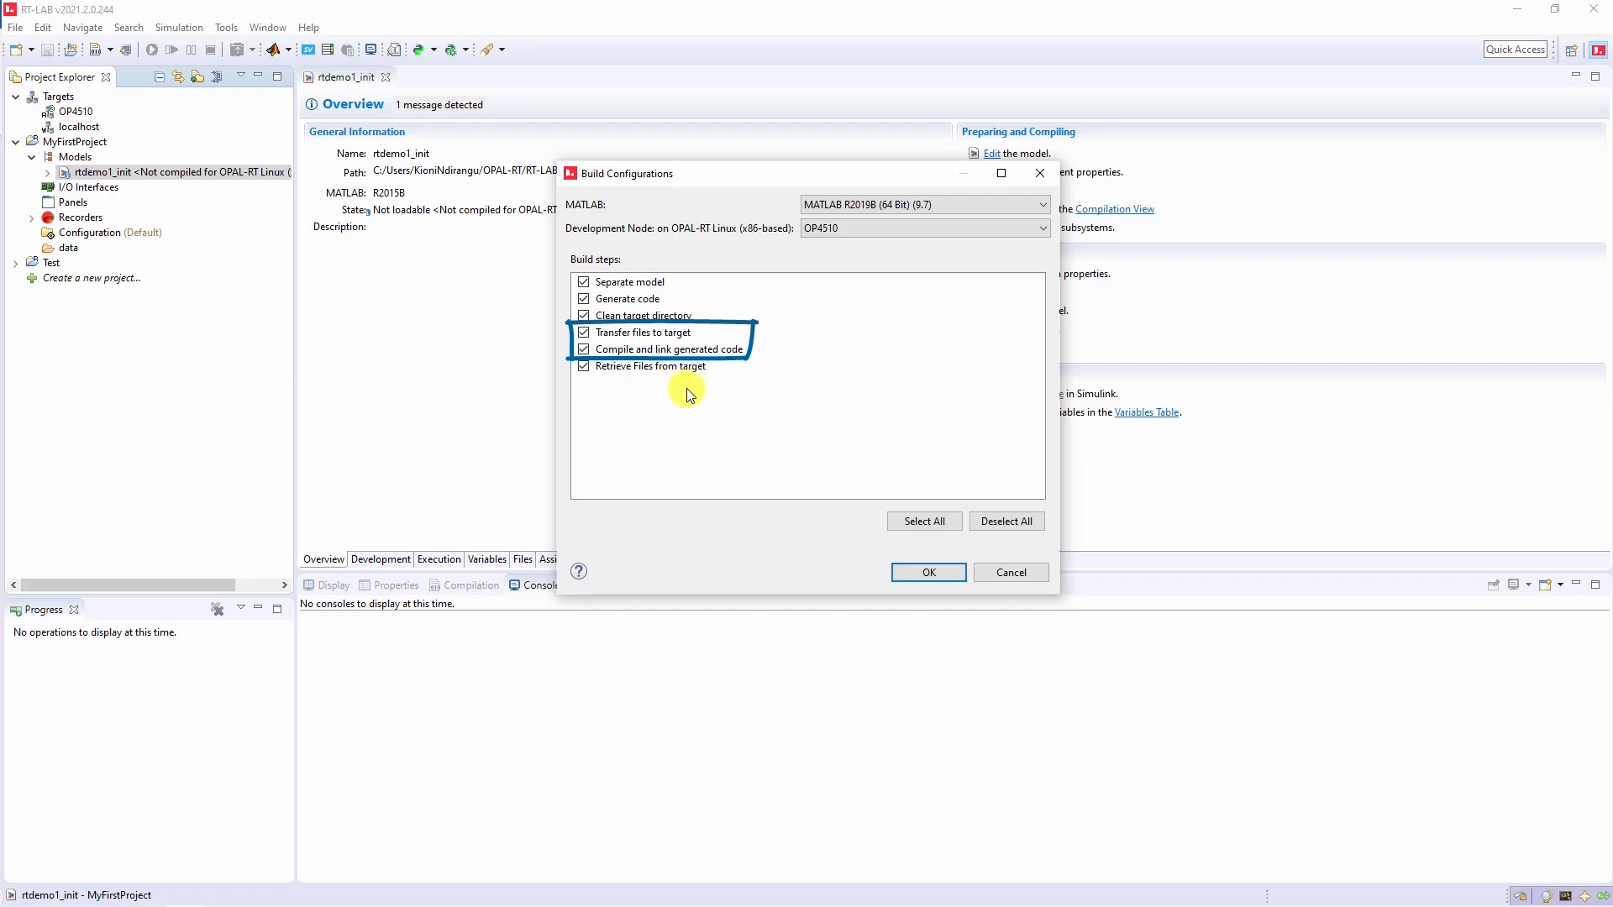
- Build rtdemo1_init and check its OP4510 assignment until the state reads Loadable
click(929, 573)
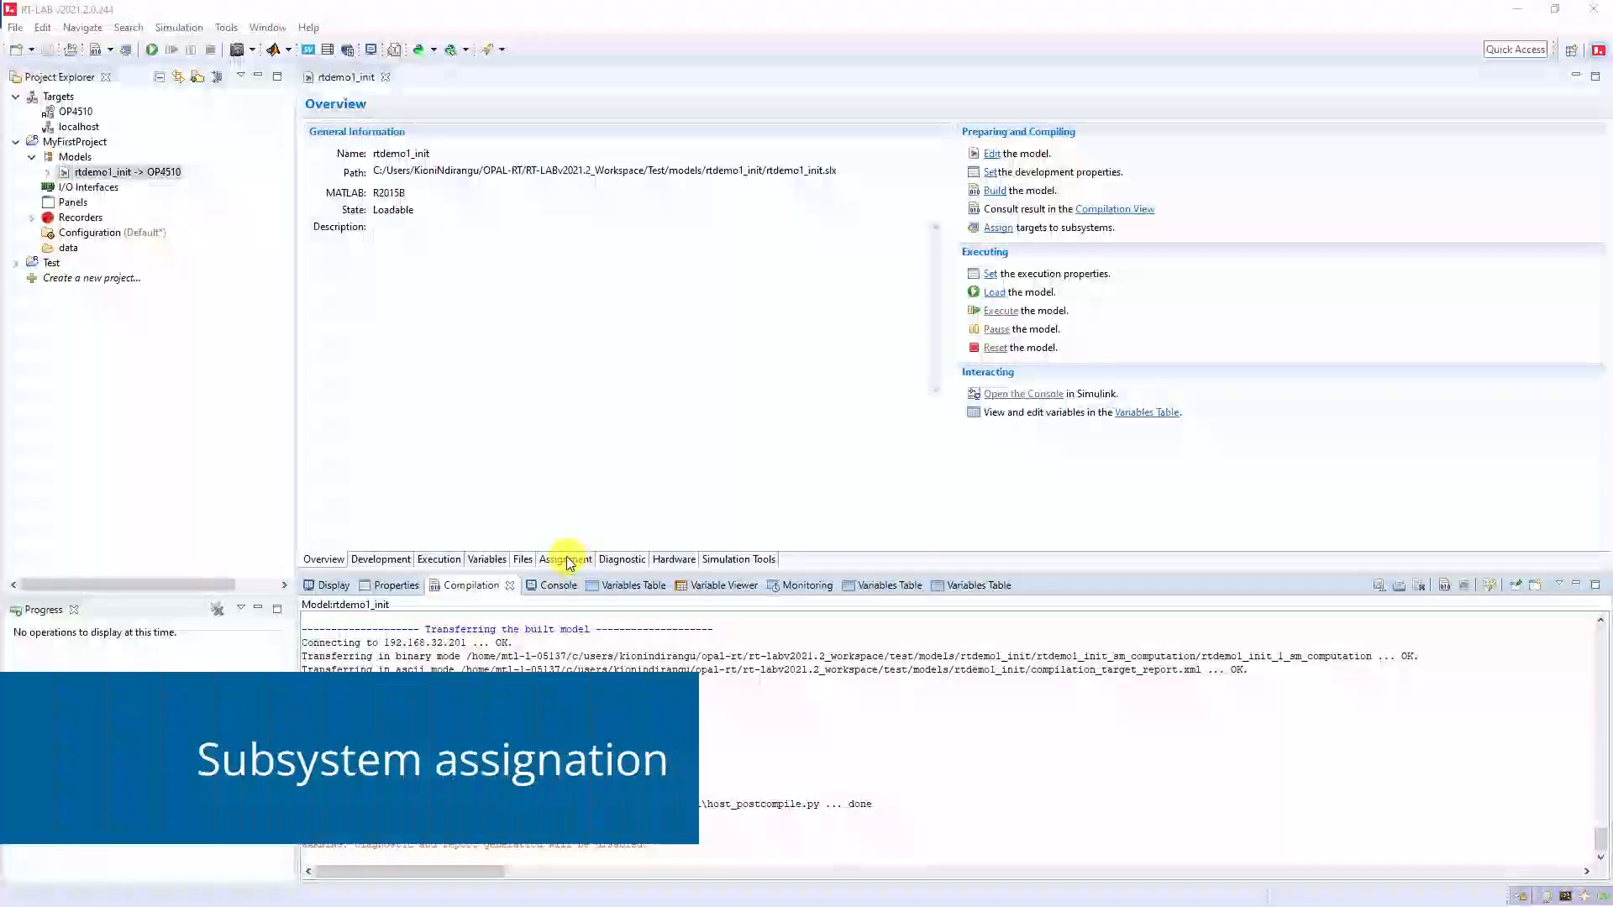
click(568, 559)
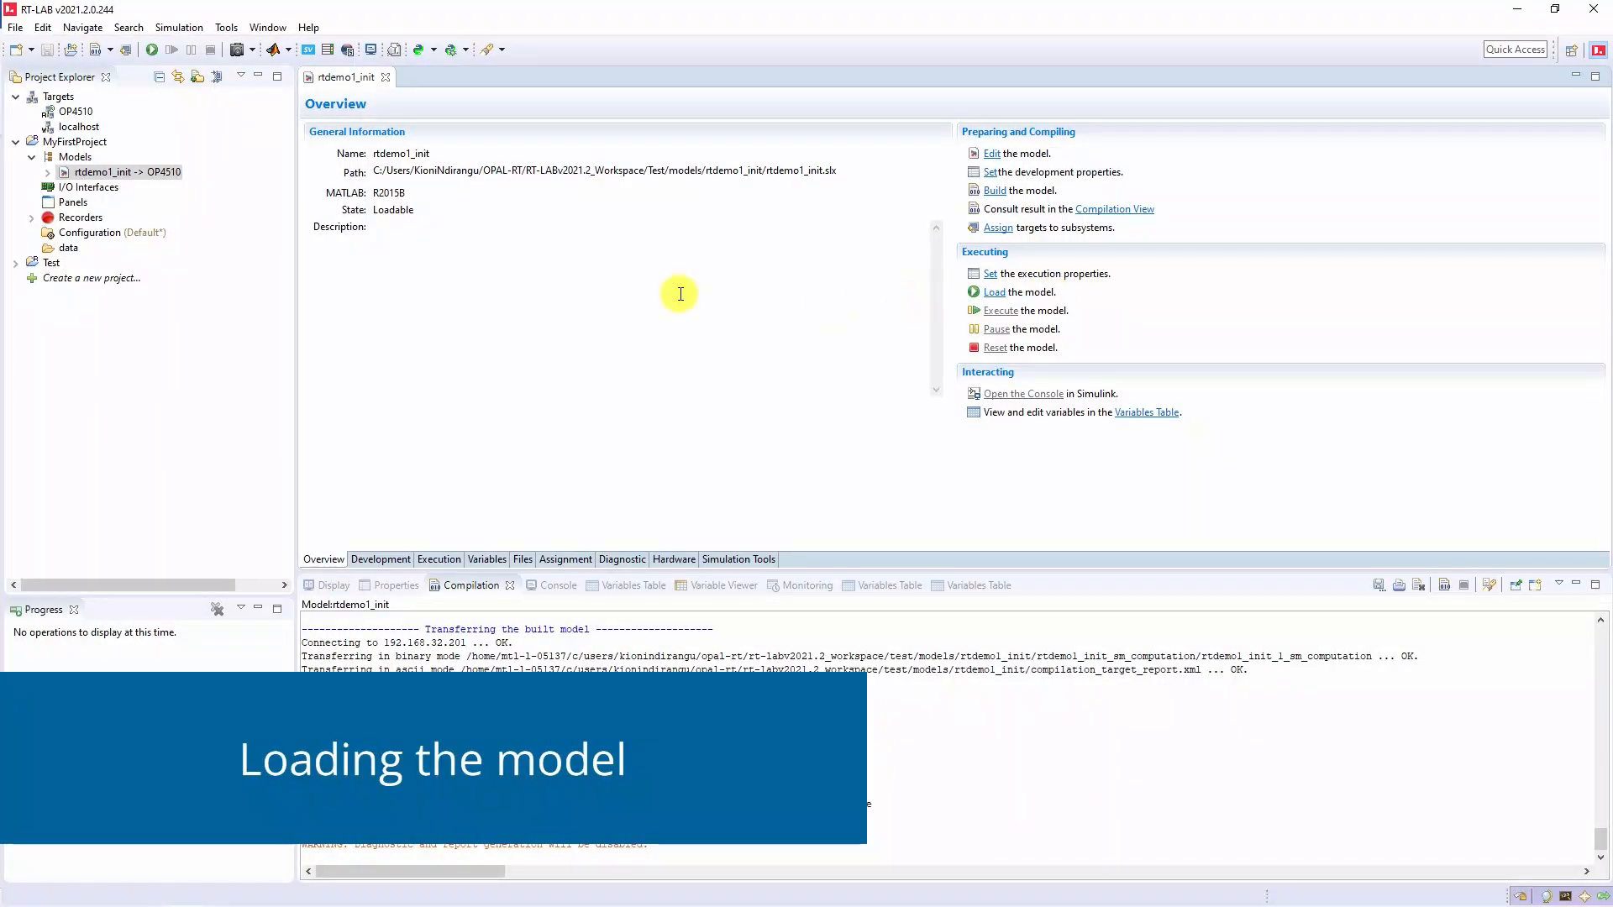
- Load rtdemo1_init onto the target and minimize the generated console window
click(150, 50)
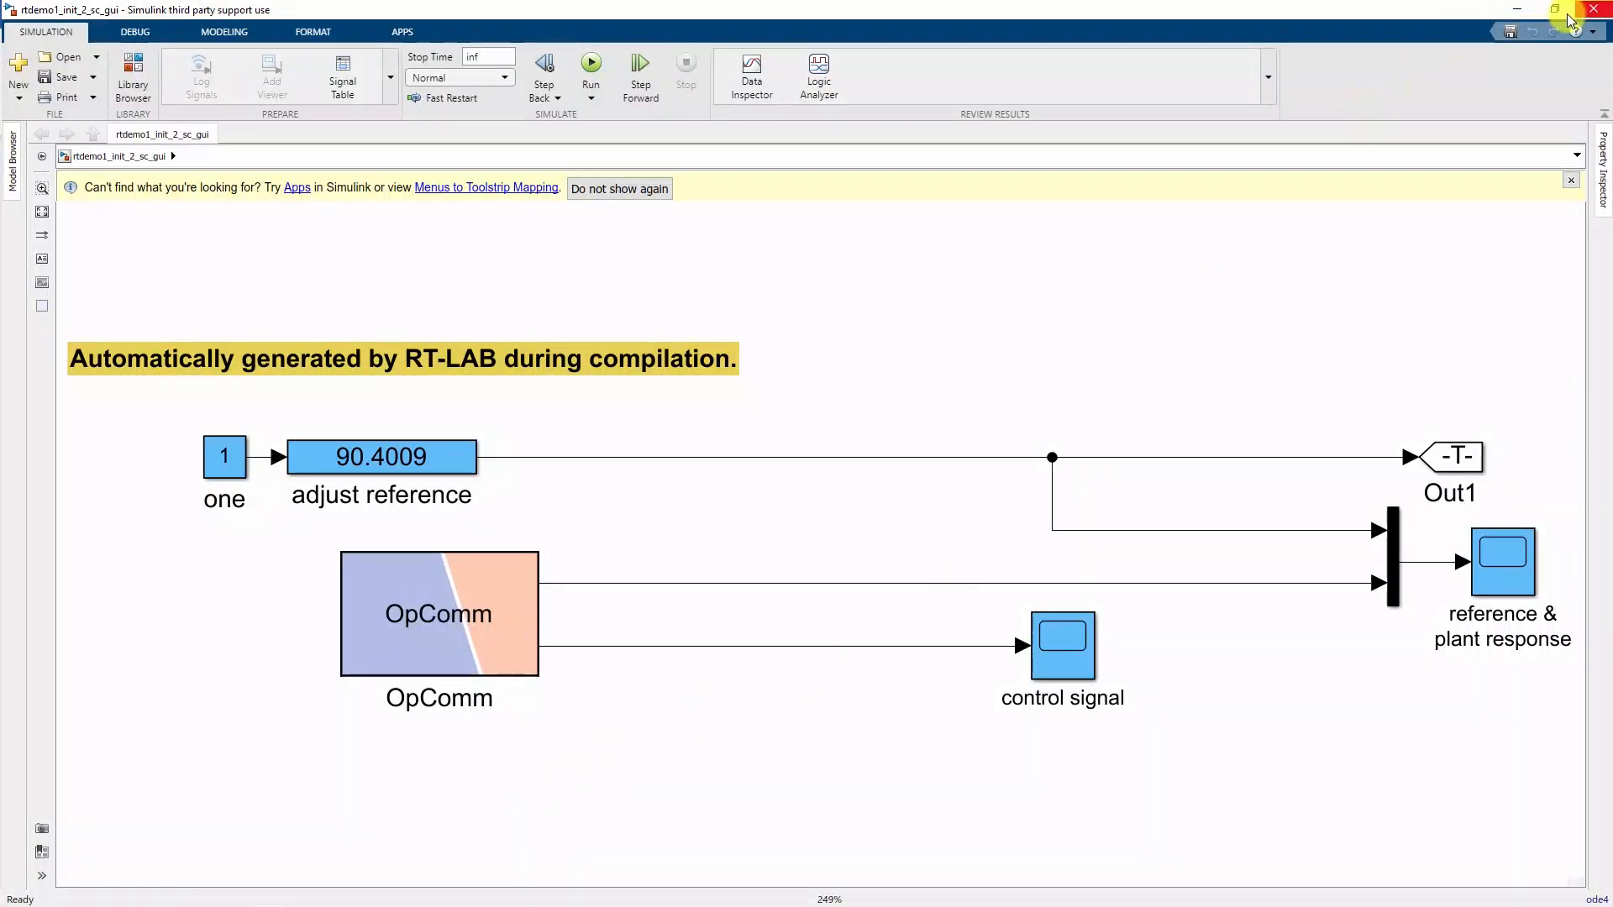
click(1519, 10)
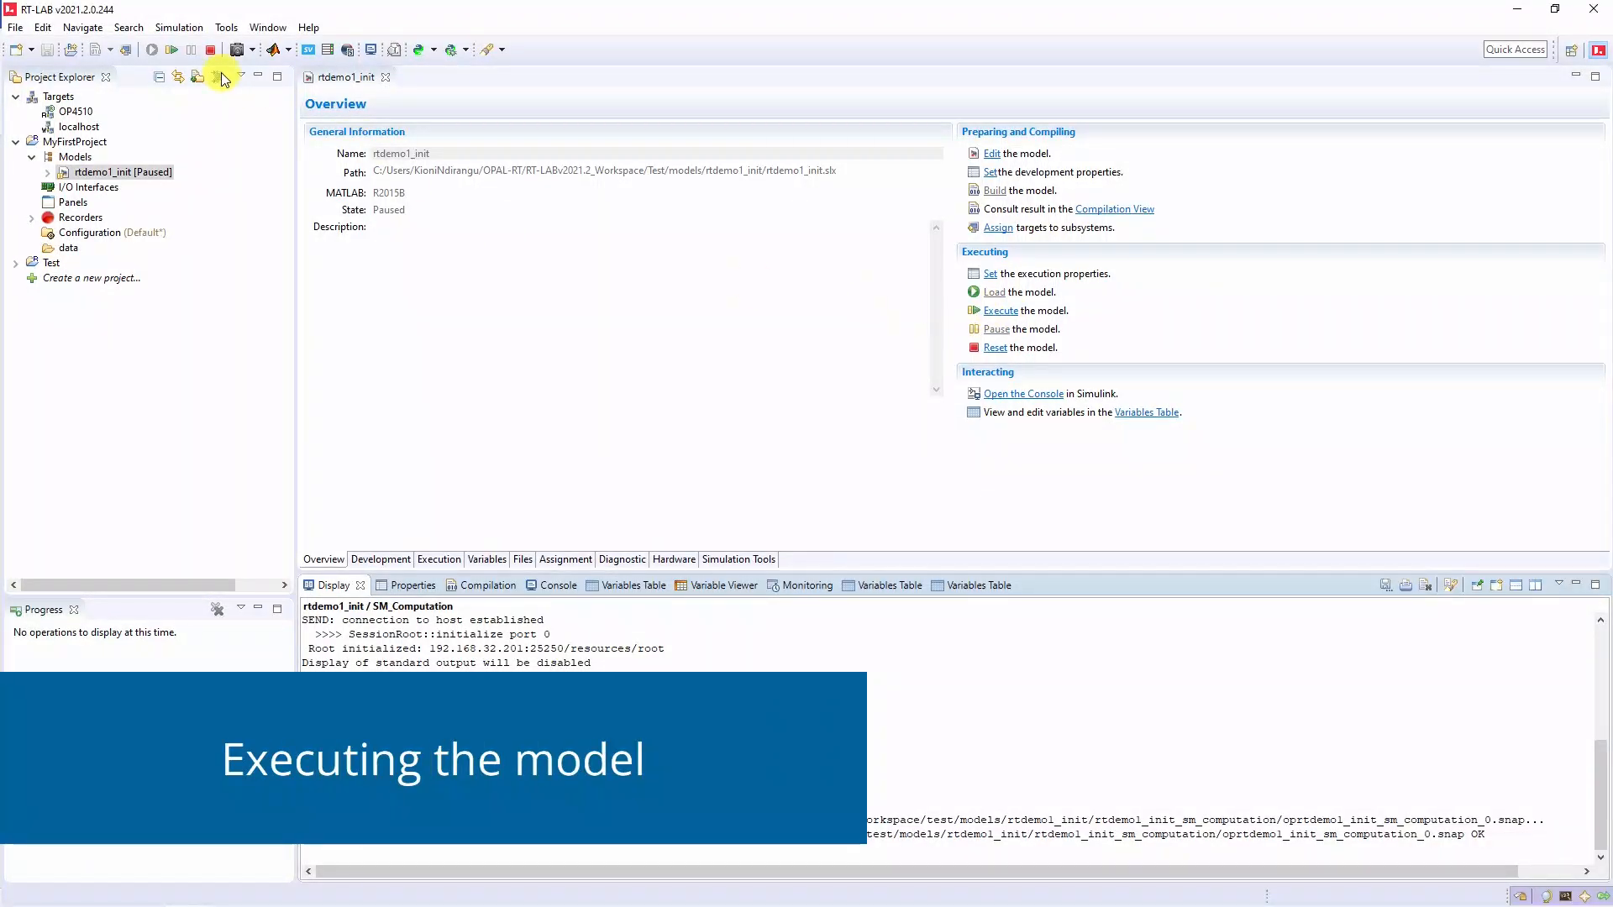
- Execute rtdemo1_init on the target and open the control signal scope in the console
click(171, 48)
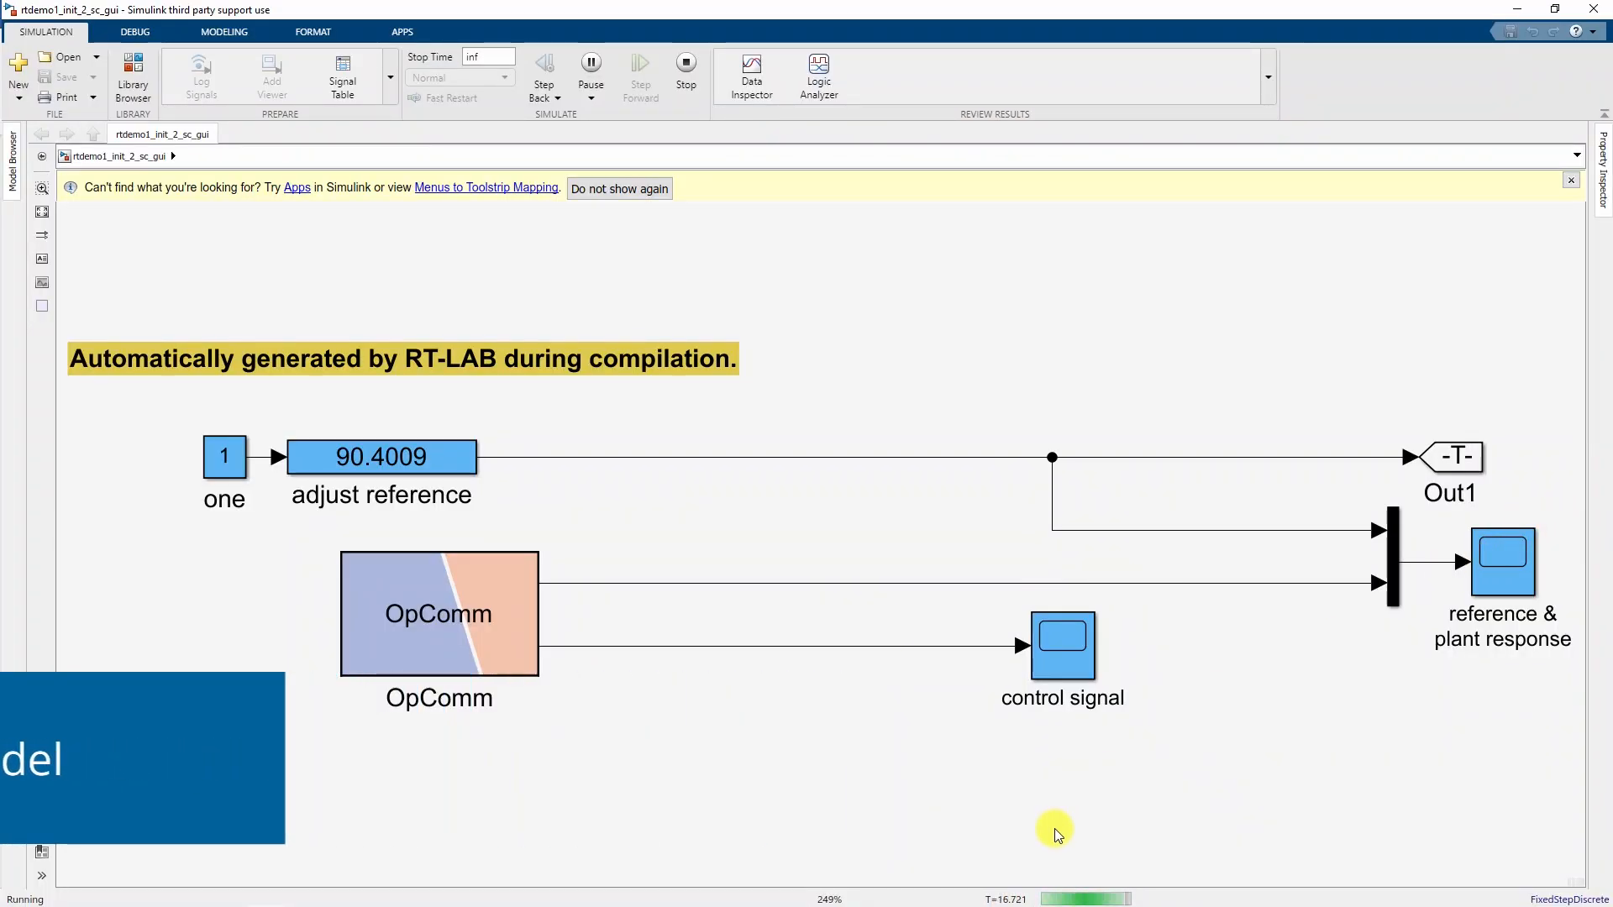
click(1514, 560)
click(1069, 638)
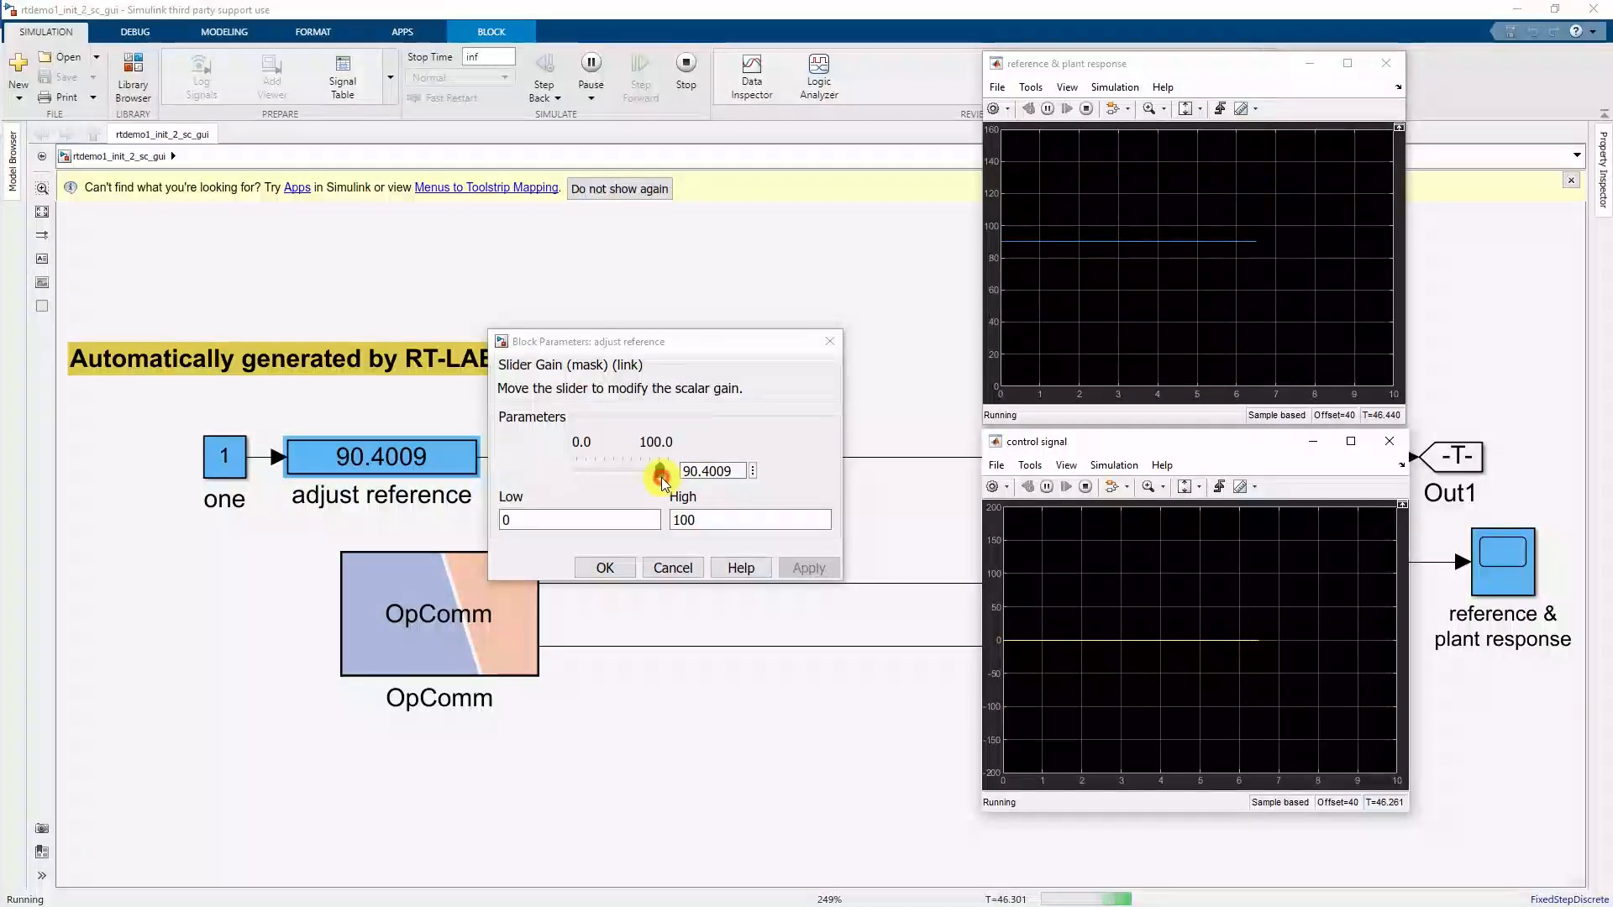
- Drag the reference gain slider from 90.4009 down to 70, then 34, then back up to 53
drag(660, 472, 644, 484)
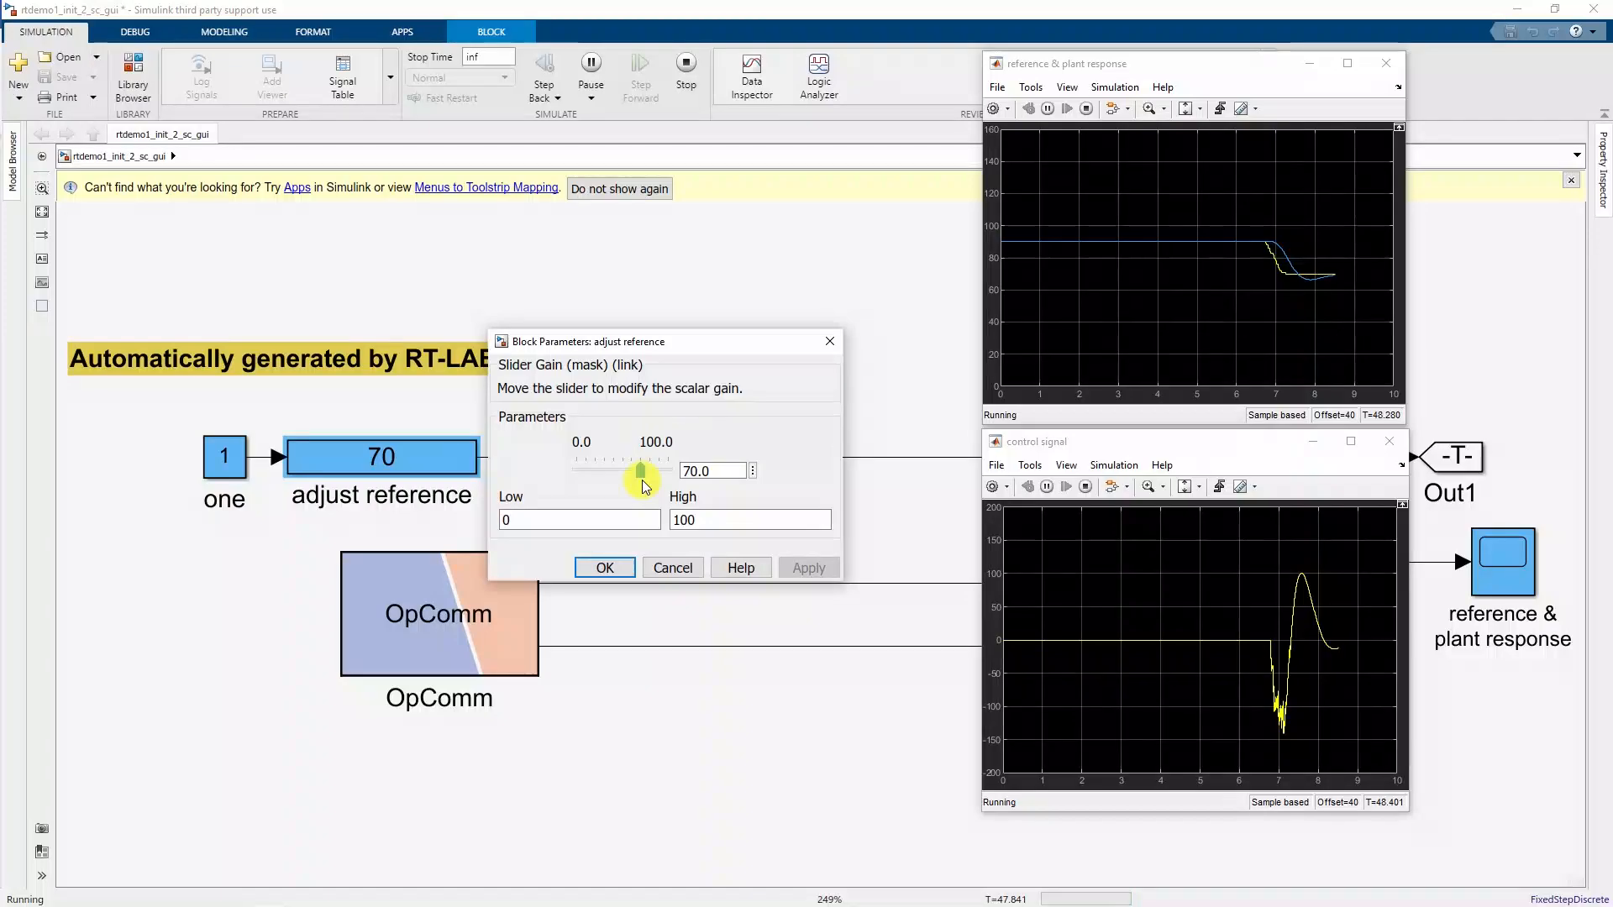
drag(640, 477, 609, 478)
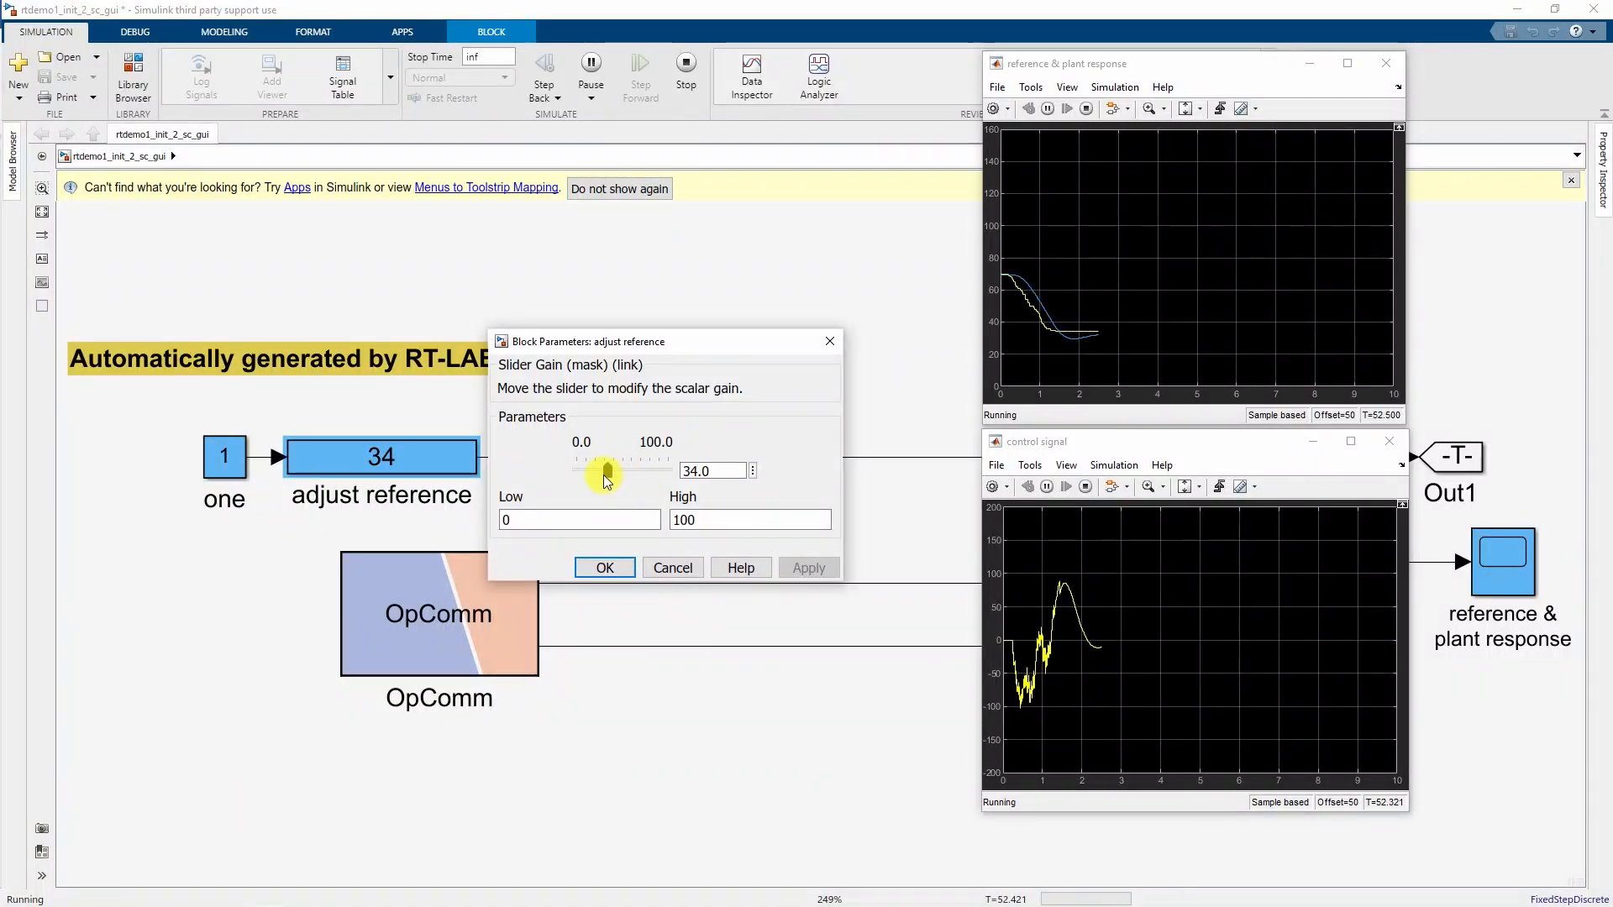
drag(617, 475, 637, 480)
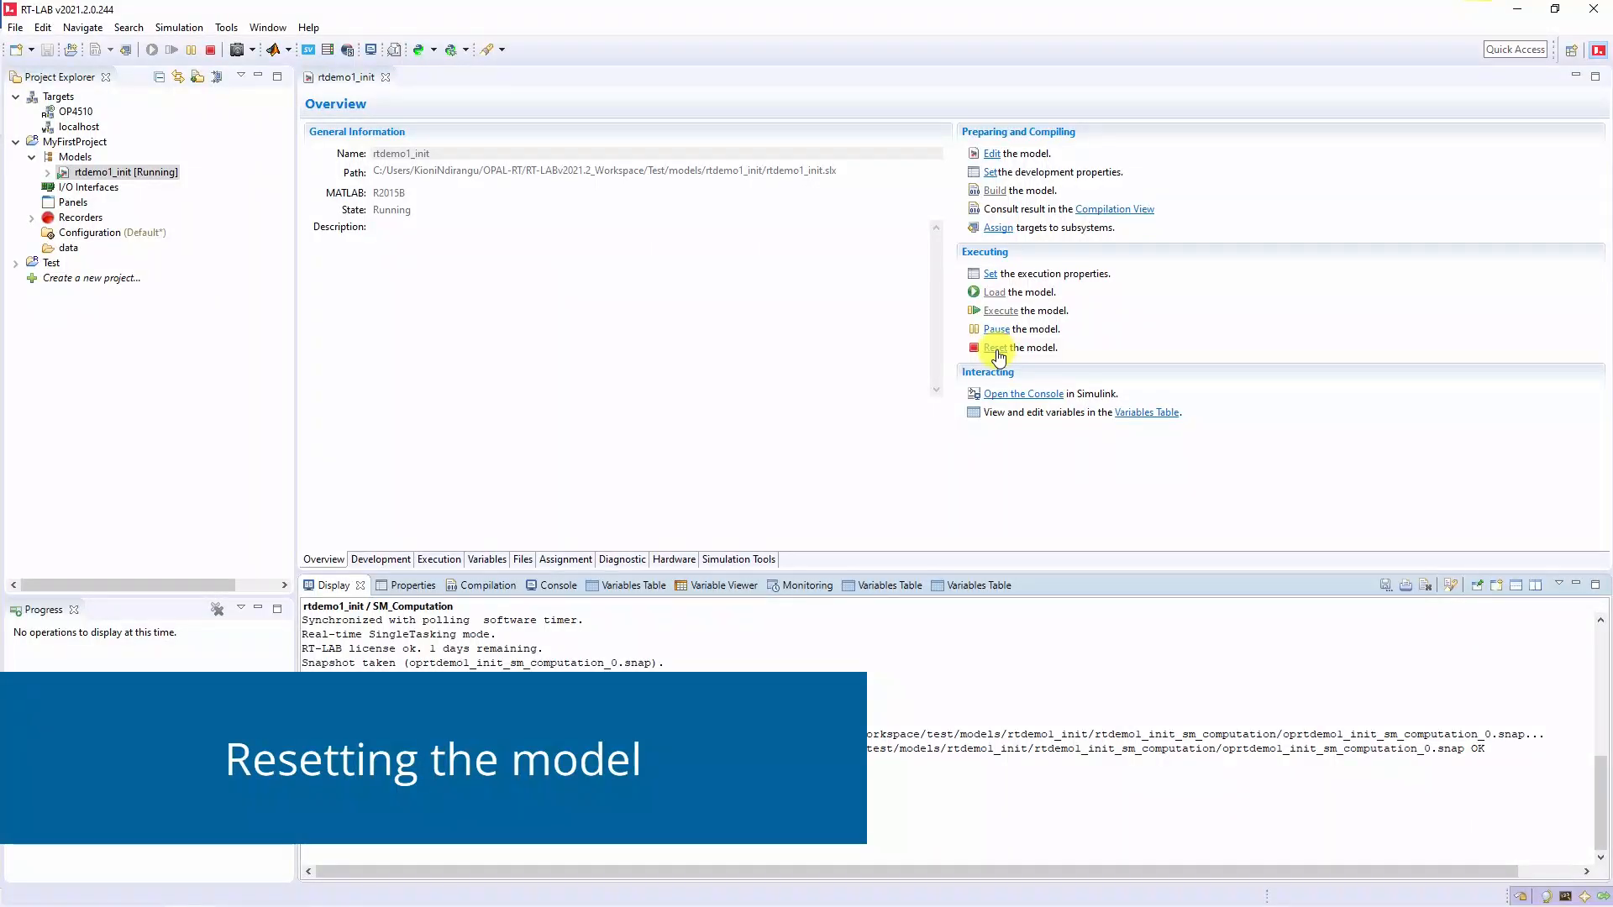
- Reset rtdemo1_init, load it again, and reset it so its state returns to Loadable
click(996, 348)
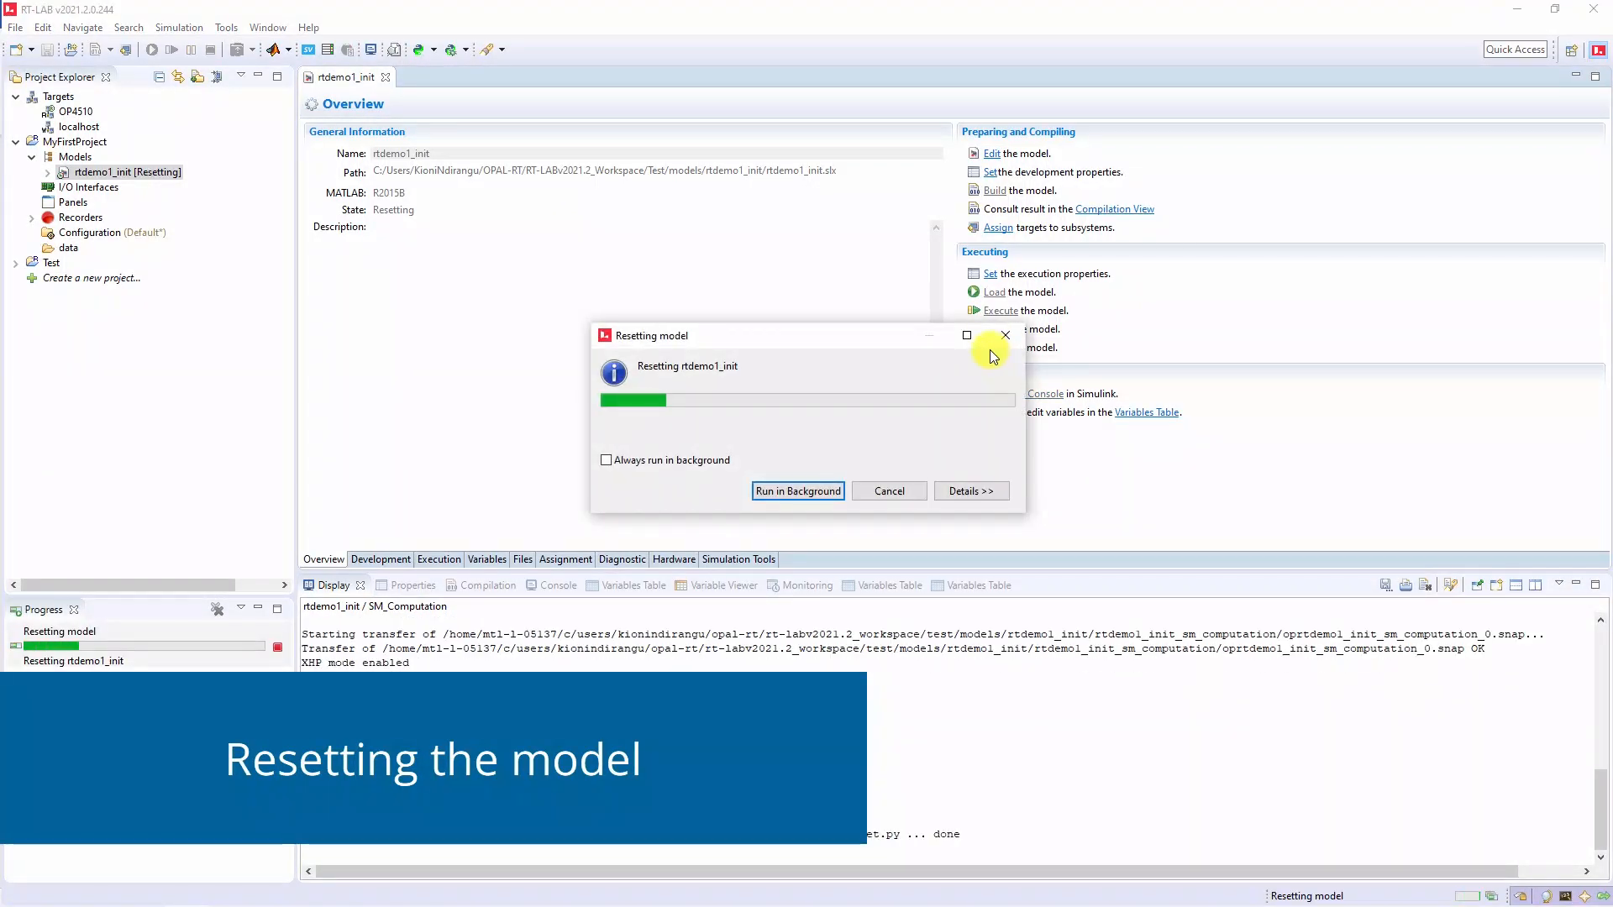
click(990, 298)
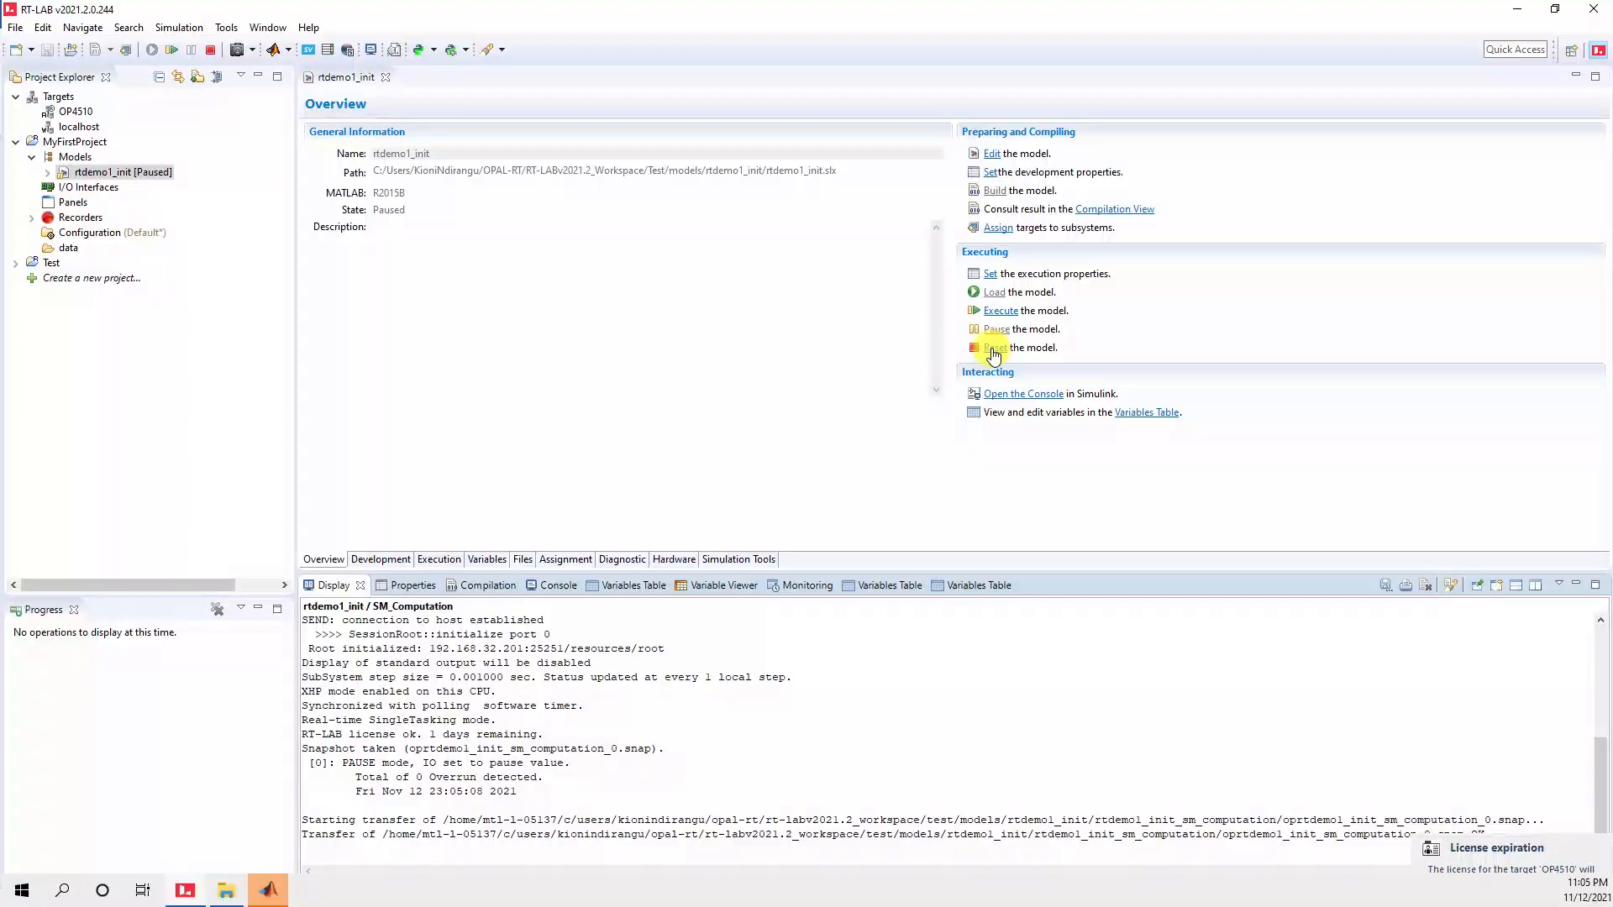
click(993, 349)
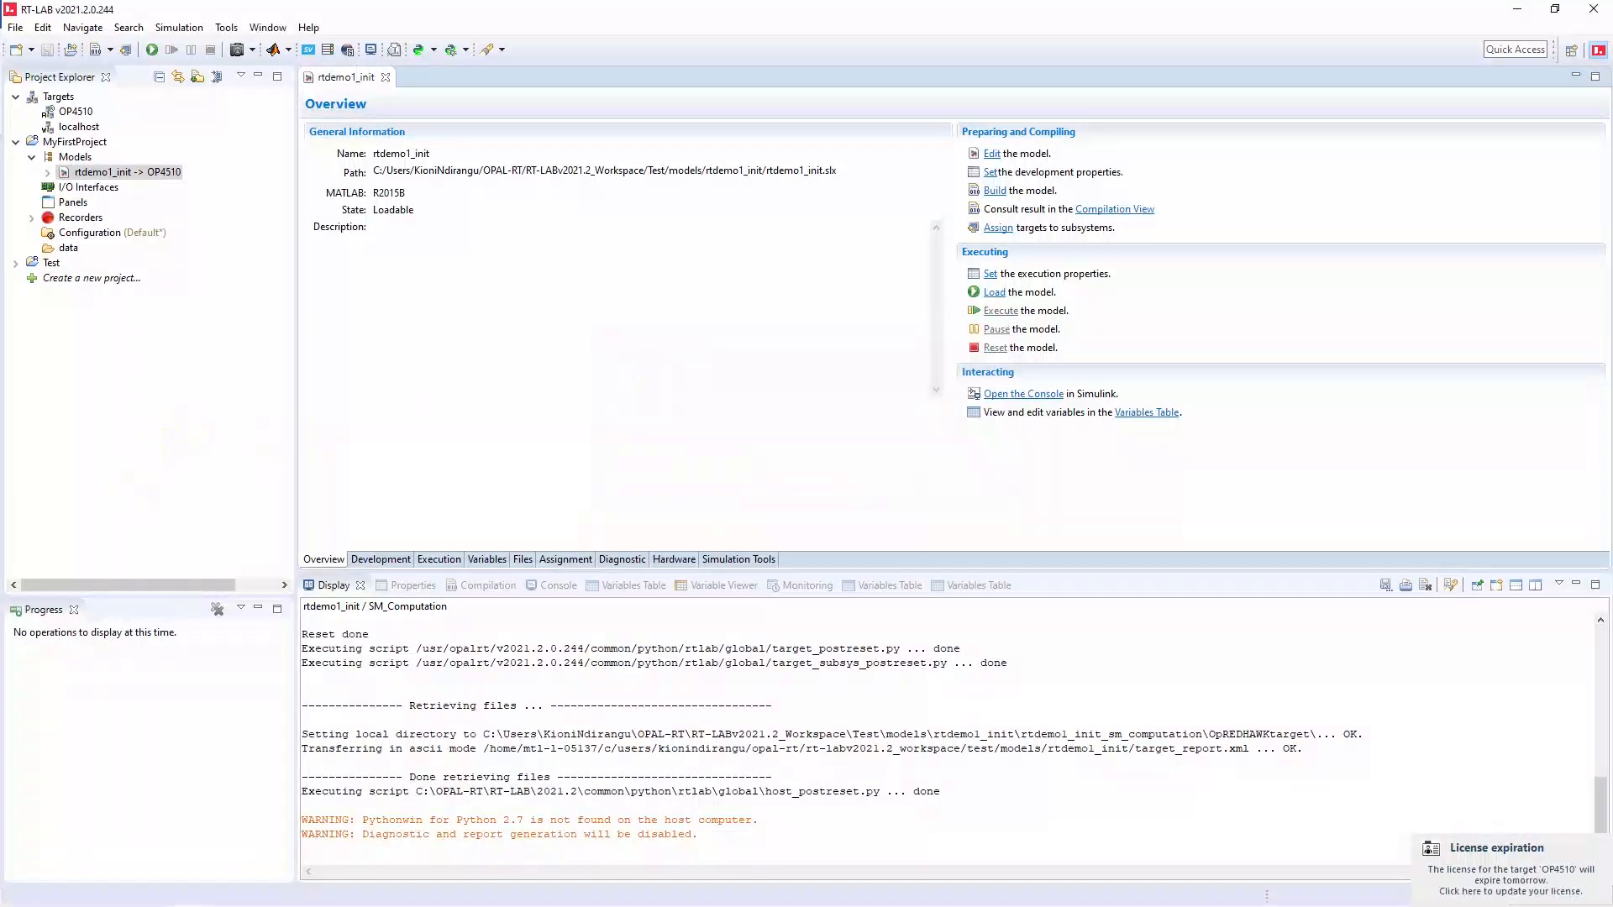